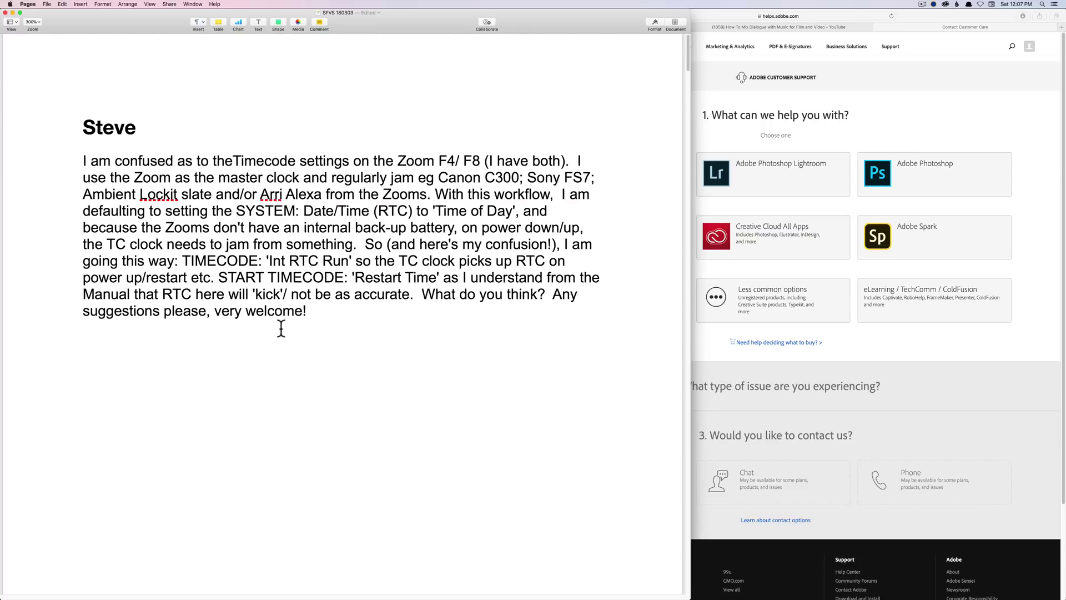
Scroll the document to Paul's question on crispy clear audio in an industrial area
key("Page_Down")
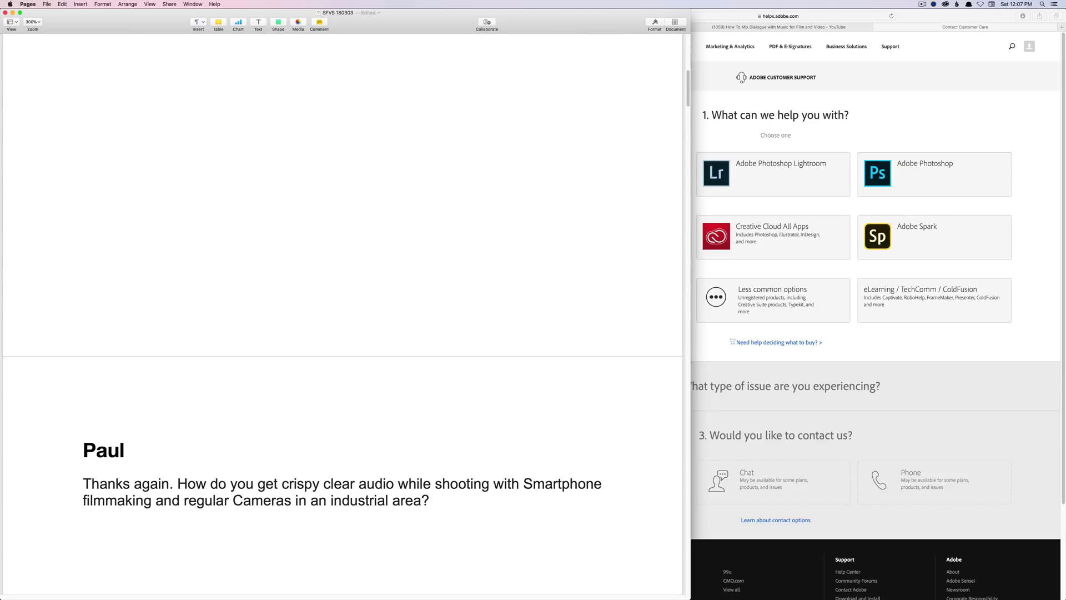
scroll(272, 343, "down", 10)
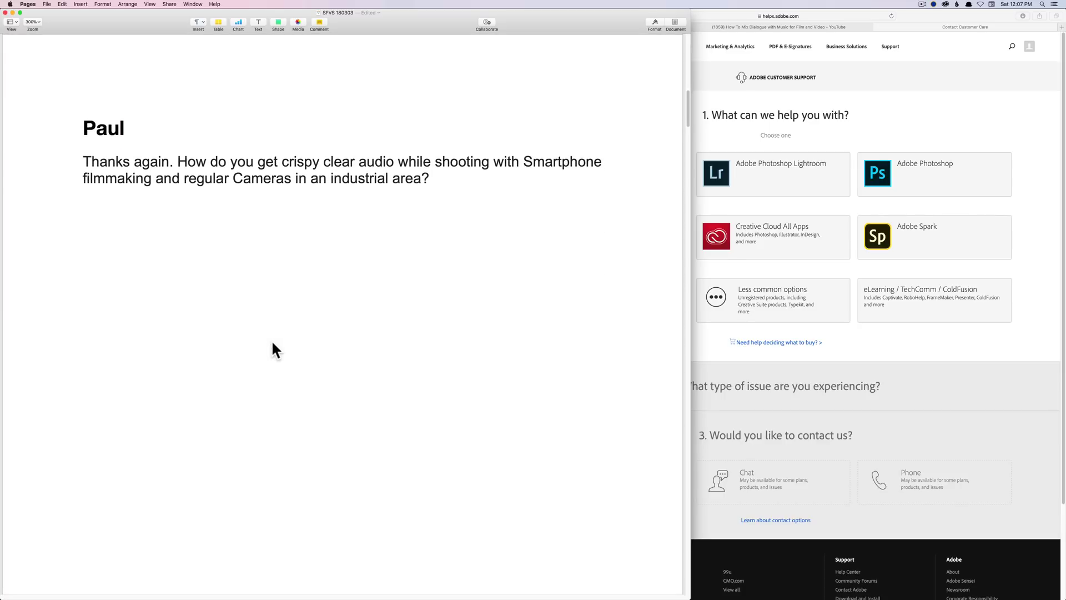
scroll(272, 342, "down", 2)
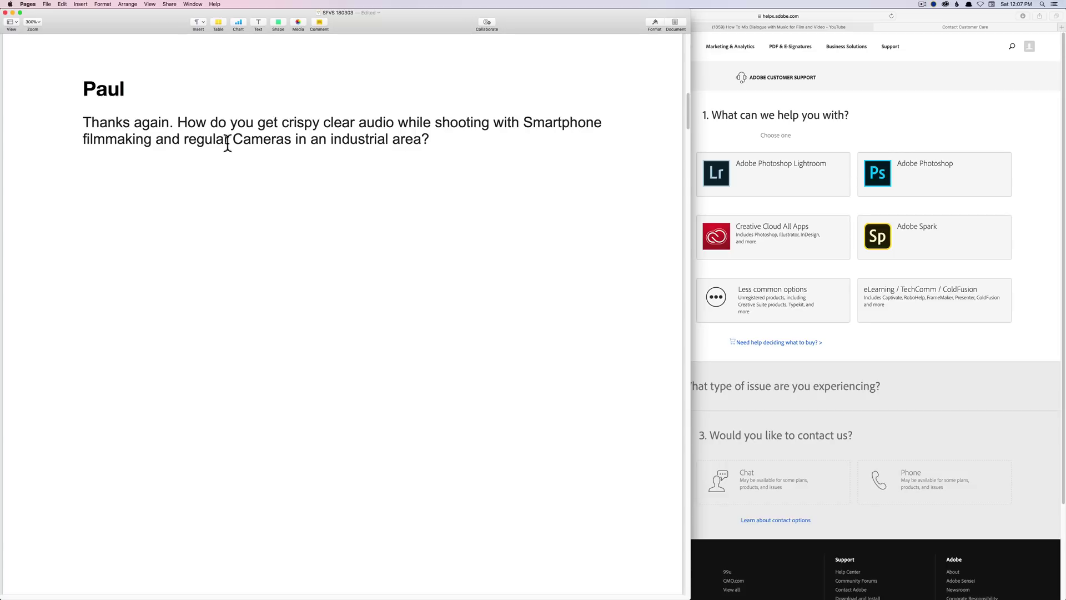
Show the Sound Devices MixPre video tab in Safari, then return to the question
left_click(859, 16)
left_click(625, 27)
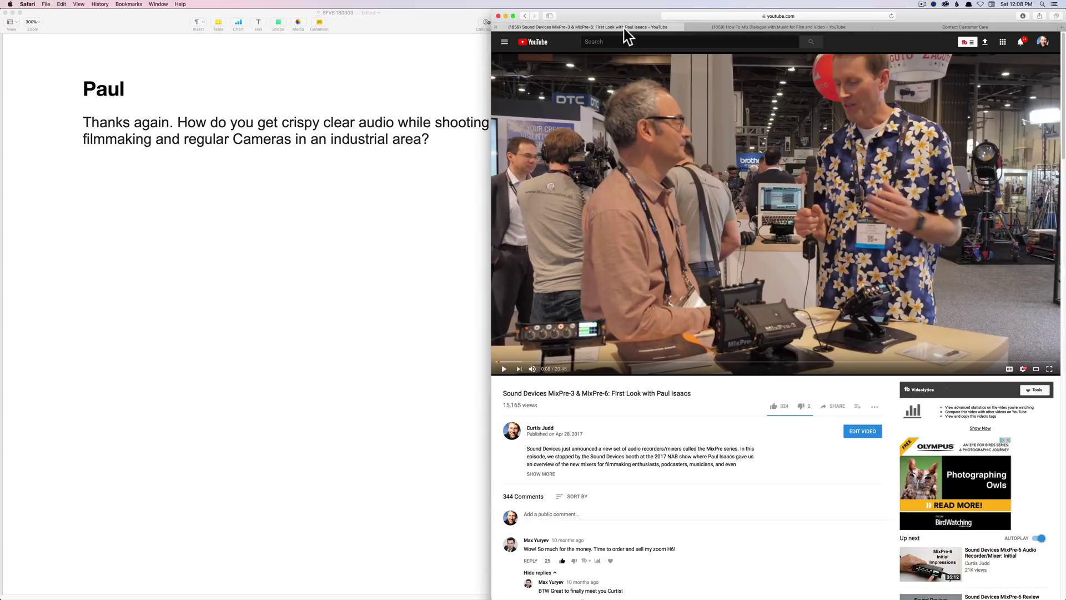
left_click(391, 213)
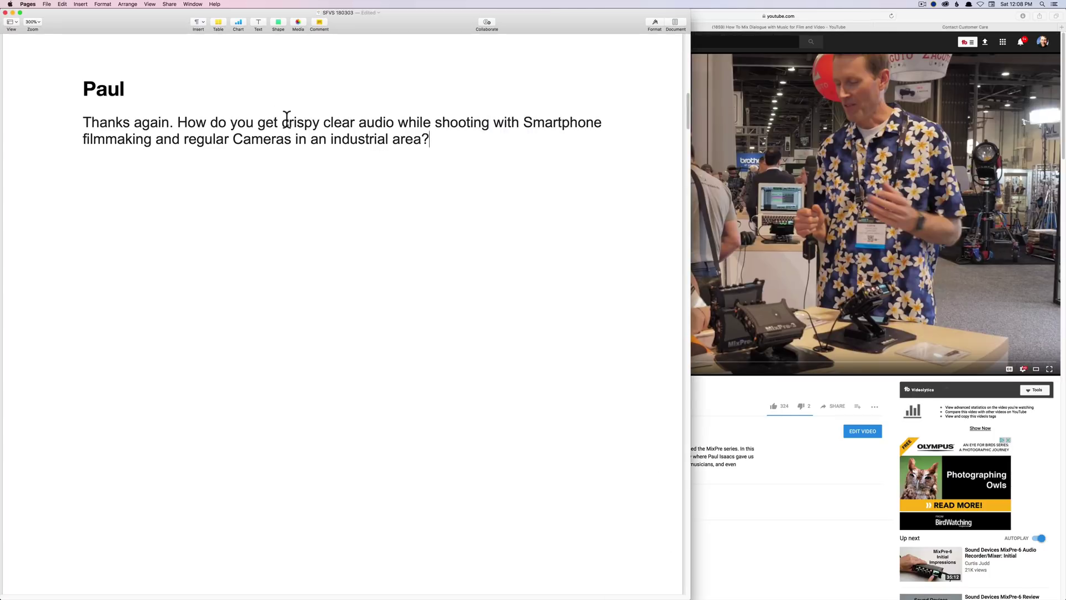
Highlight 'crispy' and 'industrial' in Paul's question, then clear the highlight
mouse_move(281, 118)
left_mouse_down()
mouse_move(318, 120)
mouse_move(282, 122)
left_mouse_up()
left_click_drag(330, 139, 390, 140)
left_click(411, 151)
Switch between the MixPre YouTube video and the question document, ending on the video
left_click(938, 11)
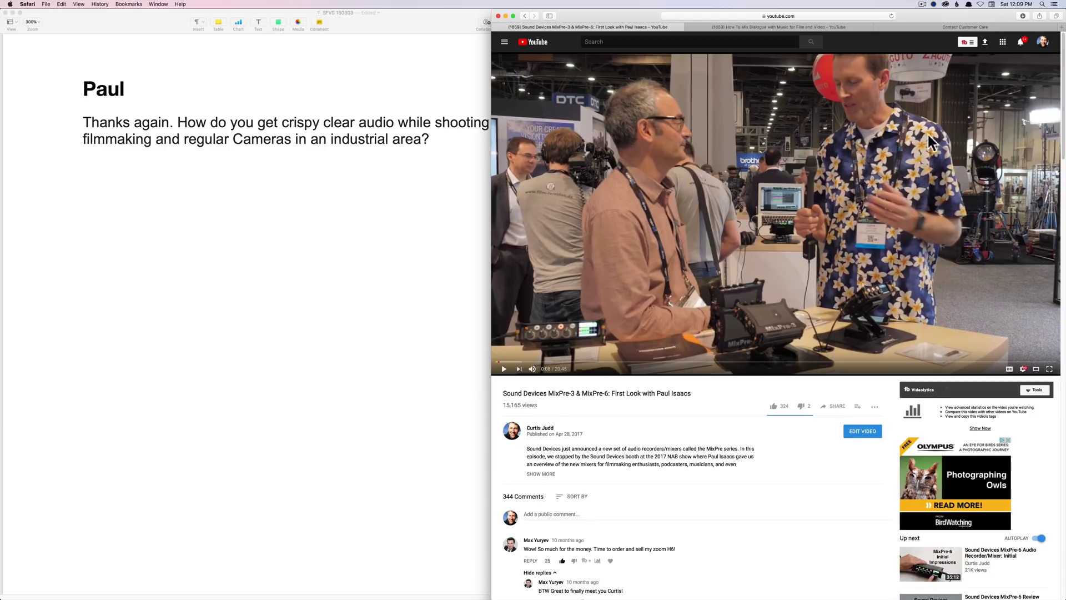
left_click(305, 232)
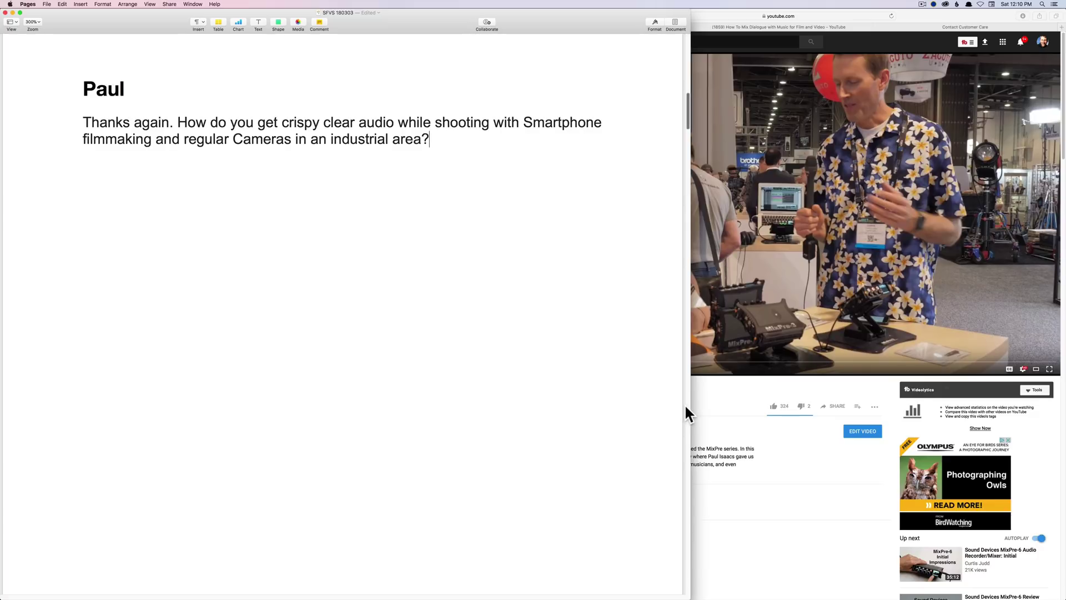
left_click(706, 415)
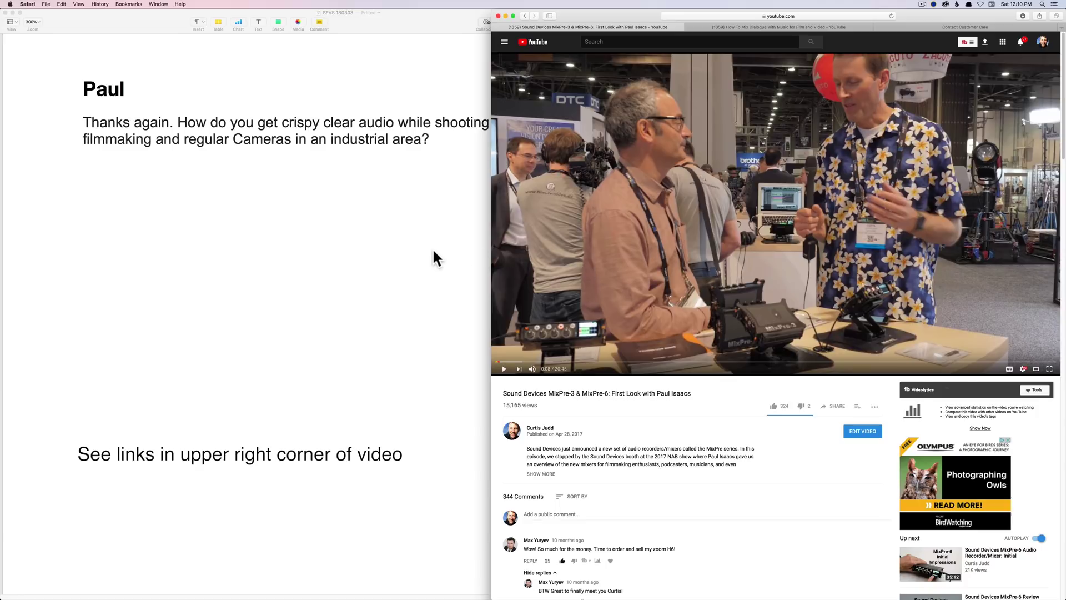
Scroll Pages down to Brian's question on scratch disks and optimizing Audition work
left_click(396, 267)
scroll(449, 414, "down", 8)
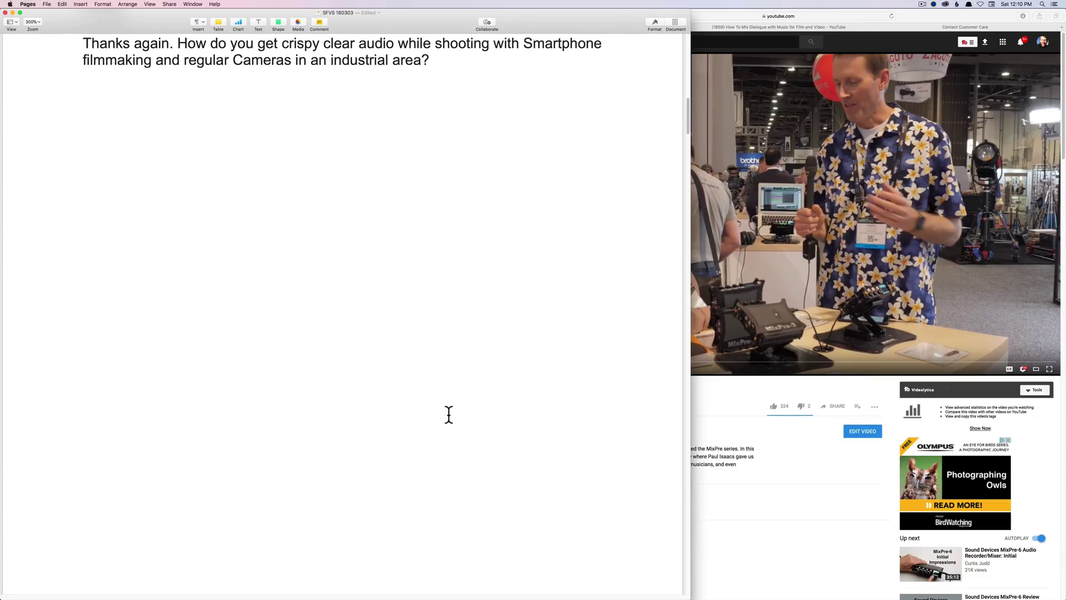
scroll(449, 414, "down", 10)
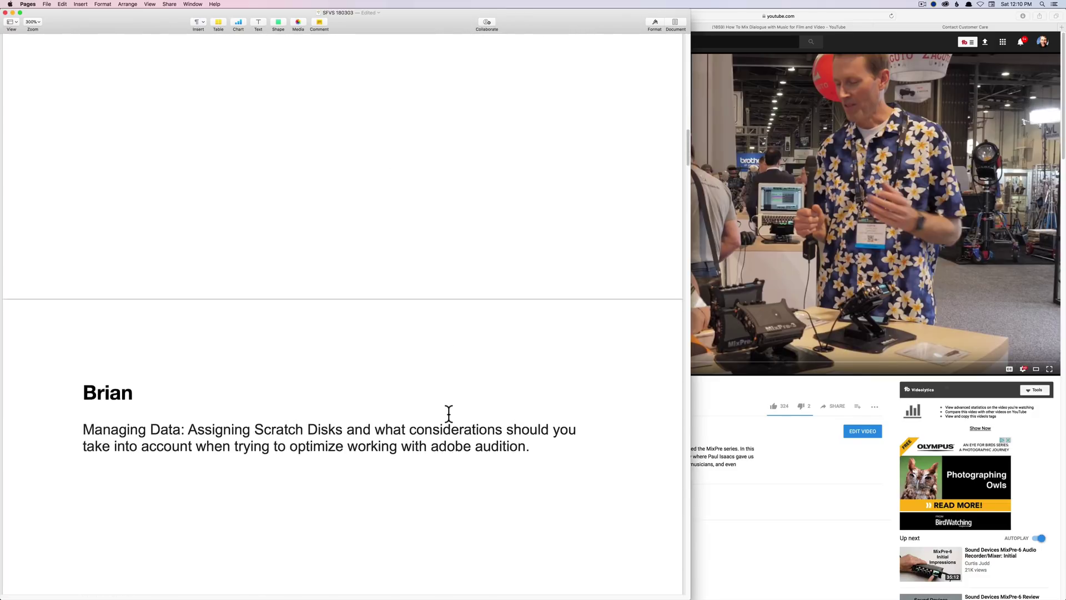
scroll(448, 414, "down", 3)
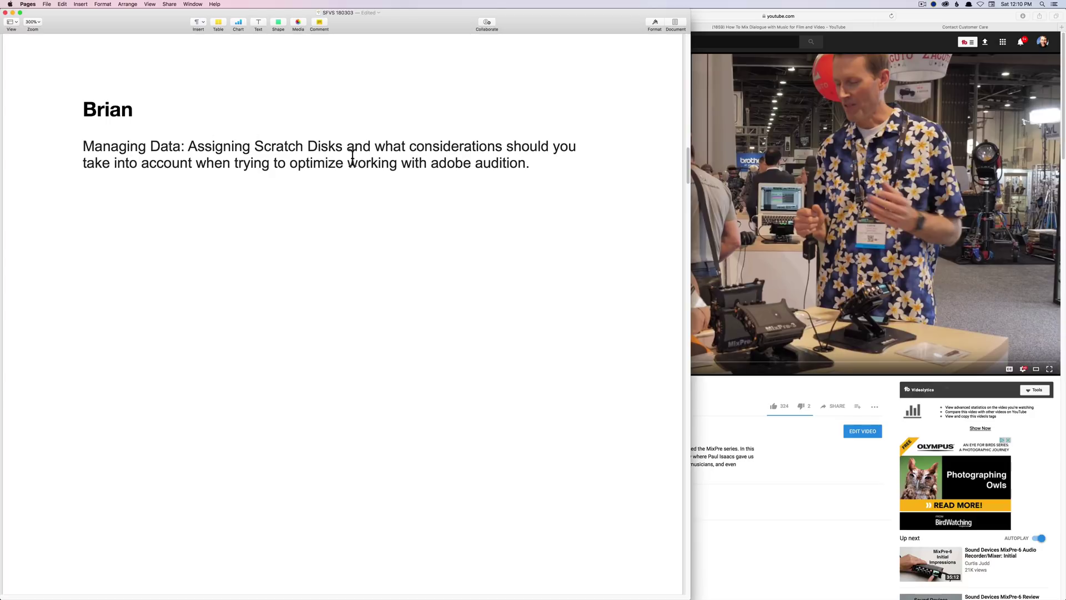
mouse_move(547, 595)
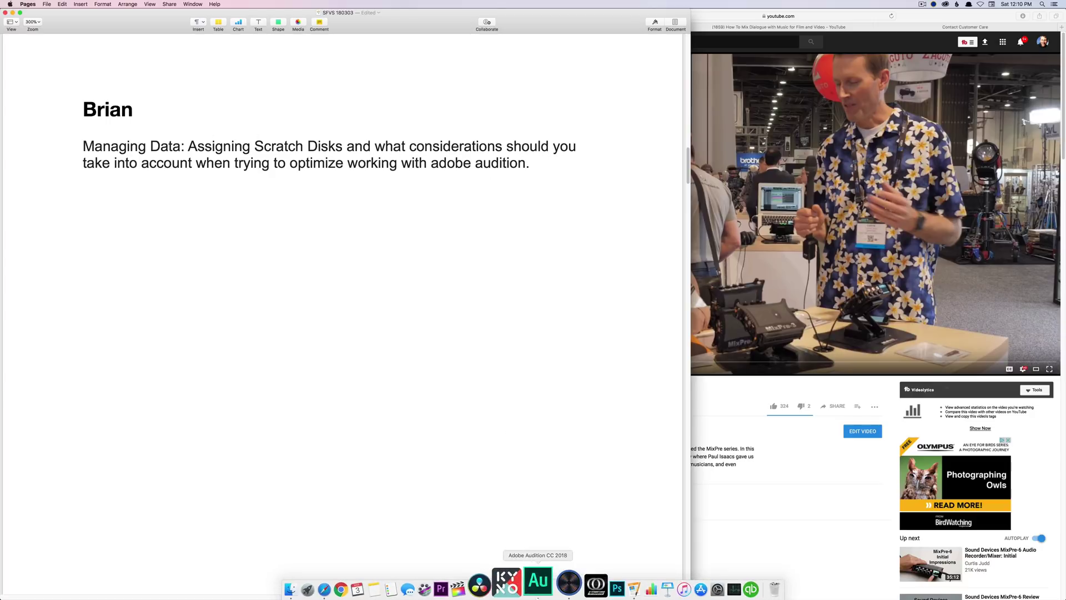
Show Audition's Media & Disk Cache preferences with Primary Temp in the cache folder
left_click(523, 583)
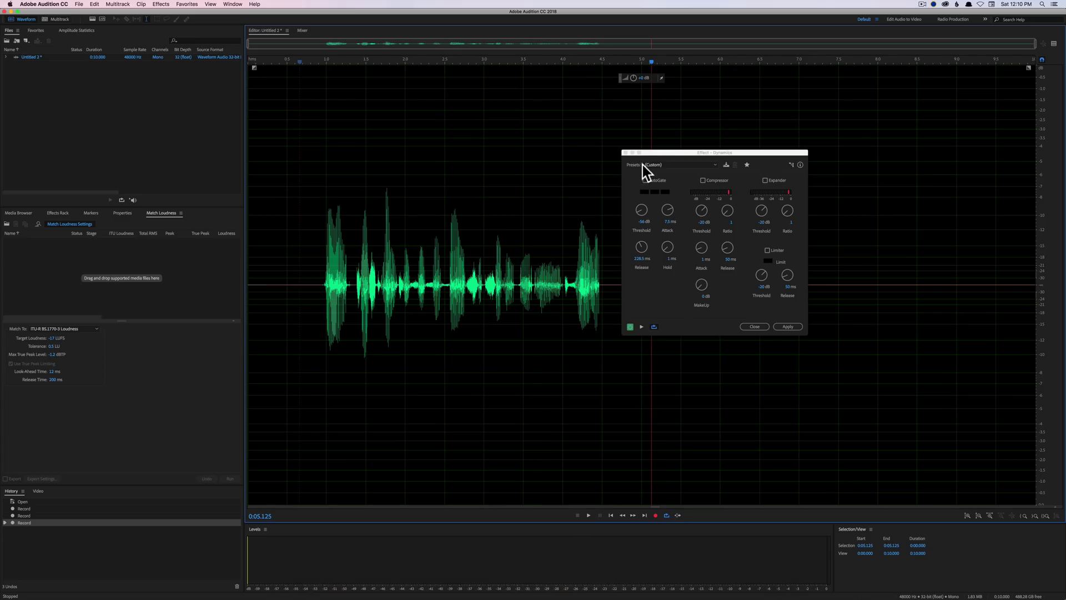
left_click(651, 151)
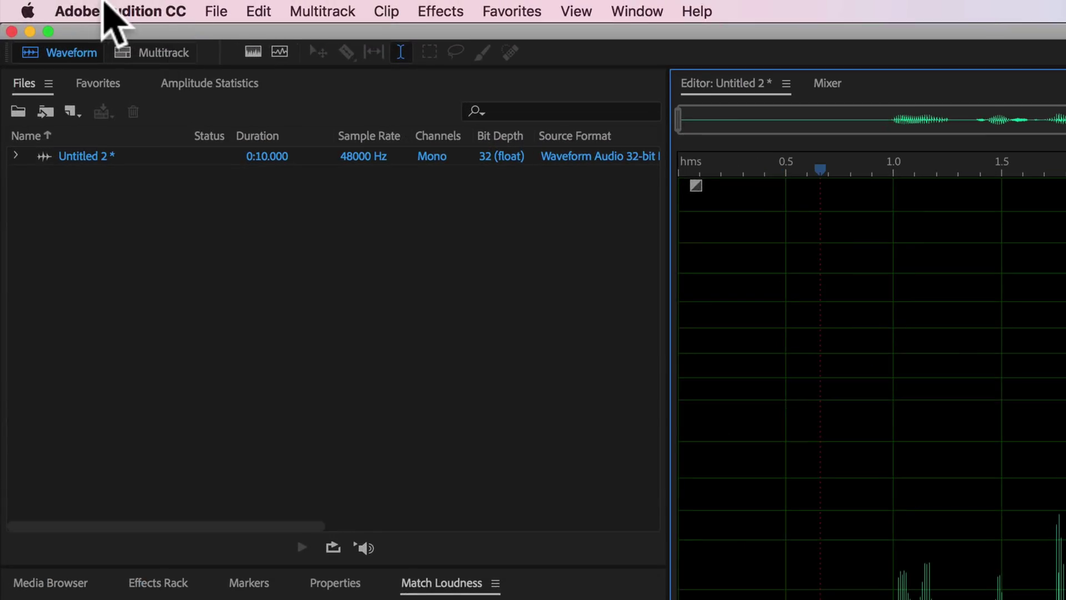
left_click(37, 3)
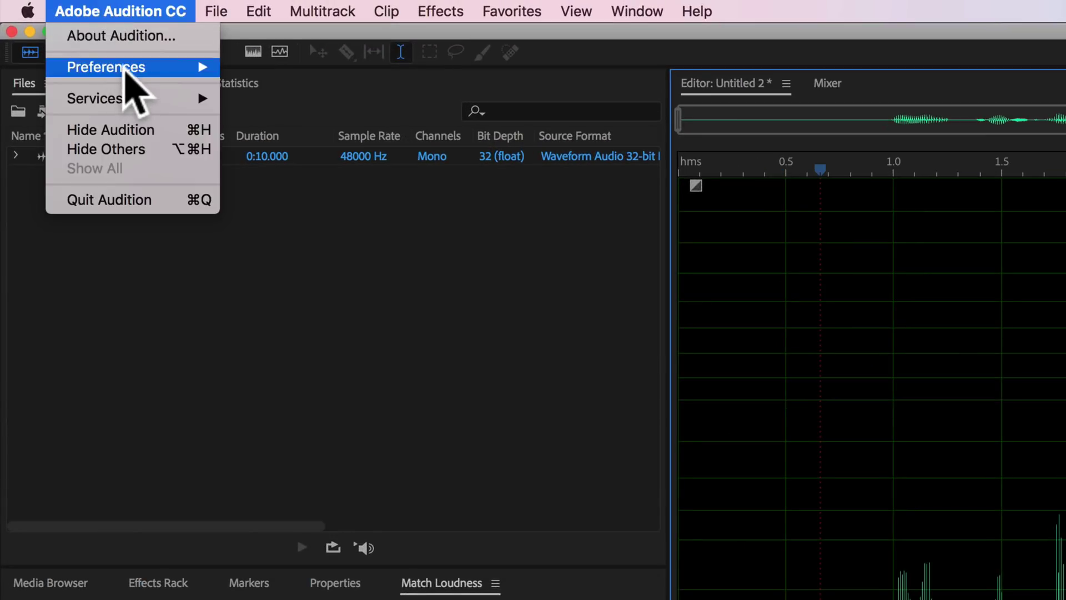
mouse_move(131, 70)
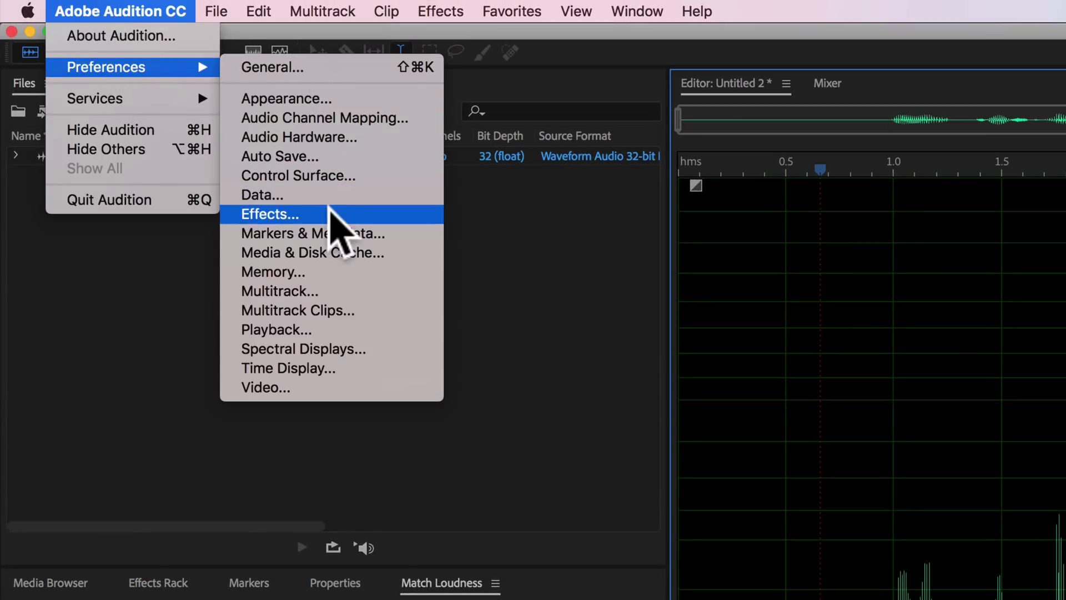
left_click(356, 253)
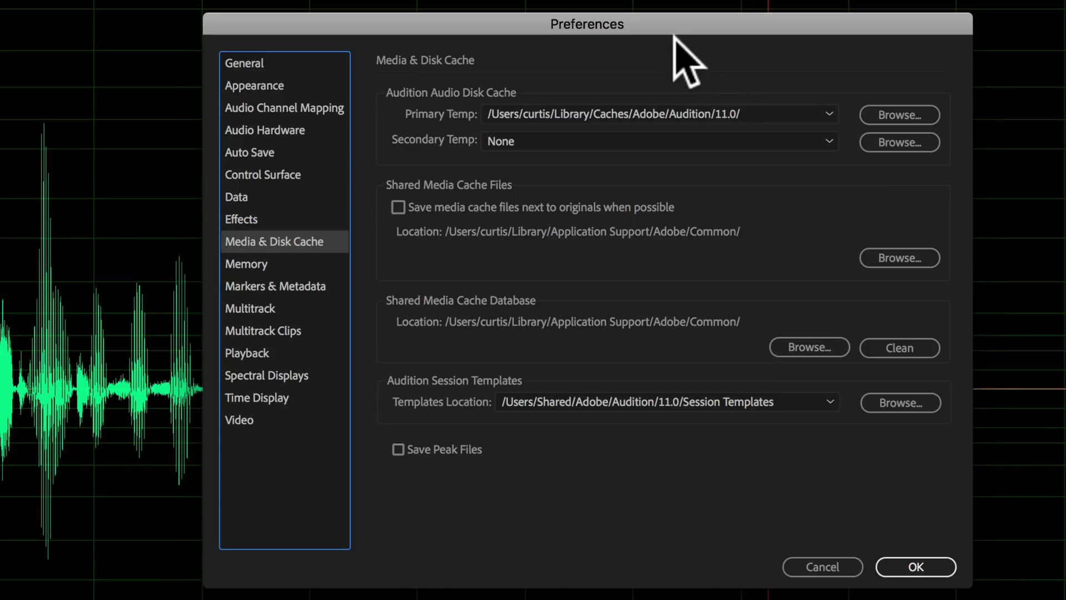
left_click_drag(671, 24, 658, 40)
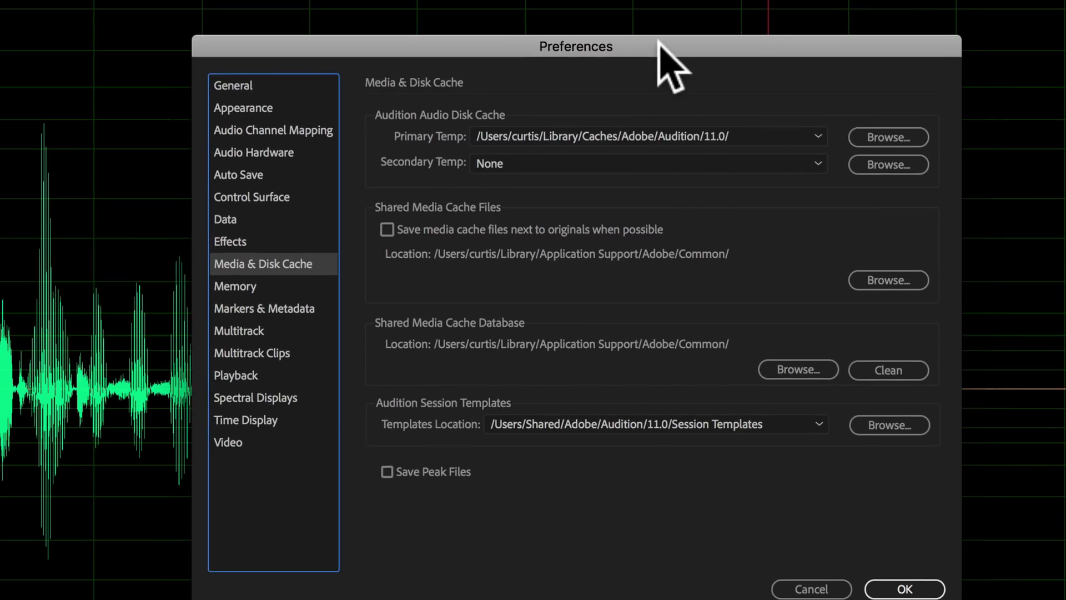
Review Memory settings, set Multitrack default panning to -3.0 dB Center, and confirm with OK
left_click(251, 286)
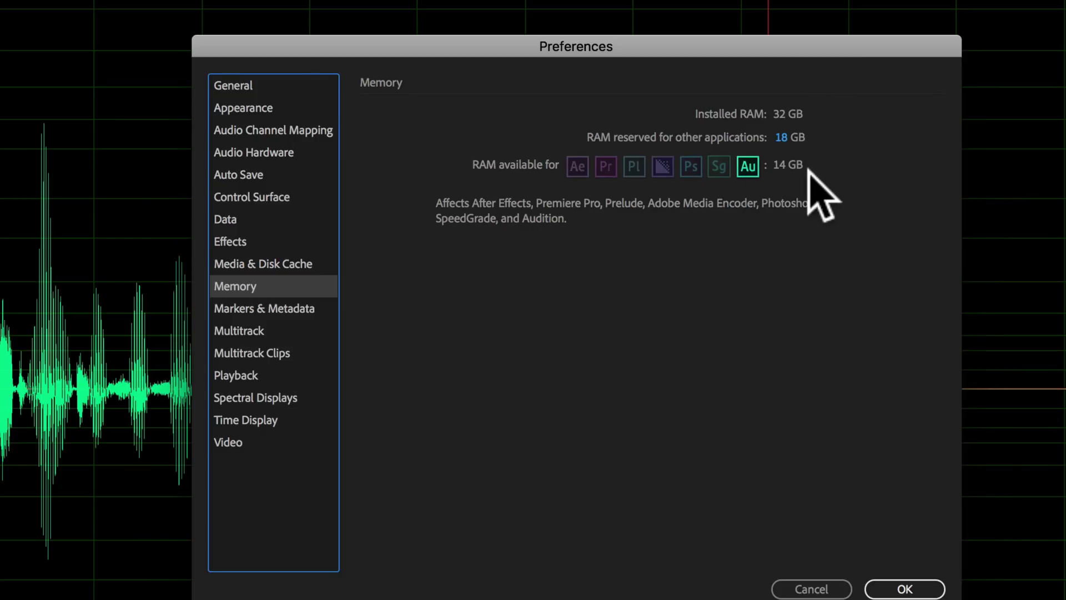
left_click(225, 331)
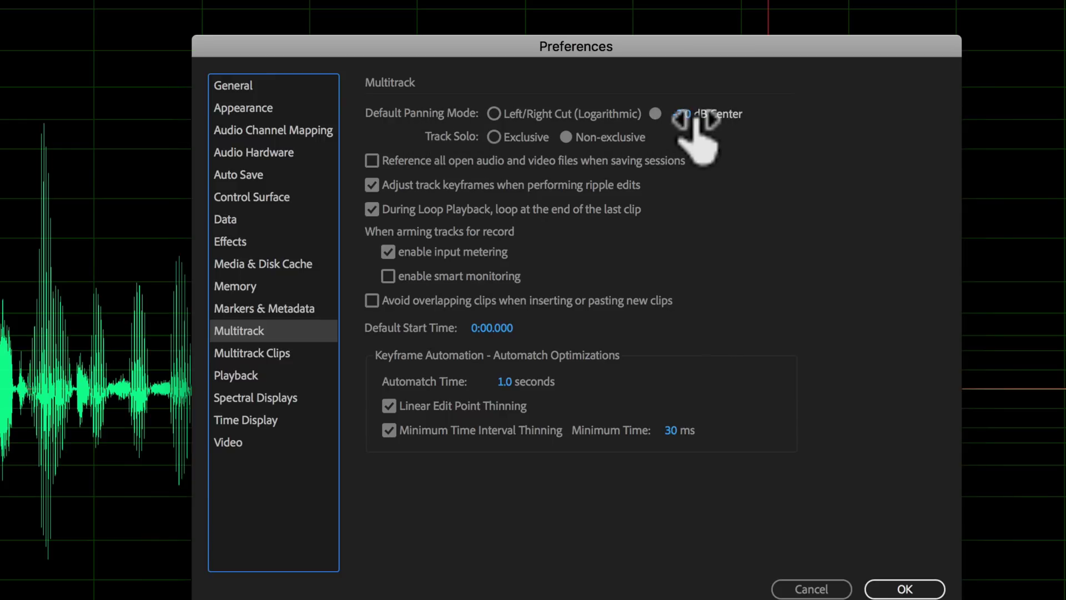
left_click(657, 114)
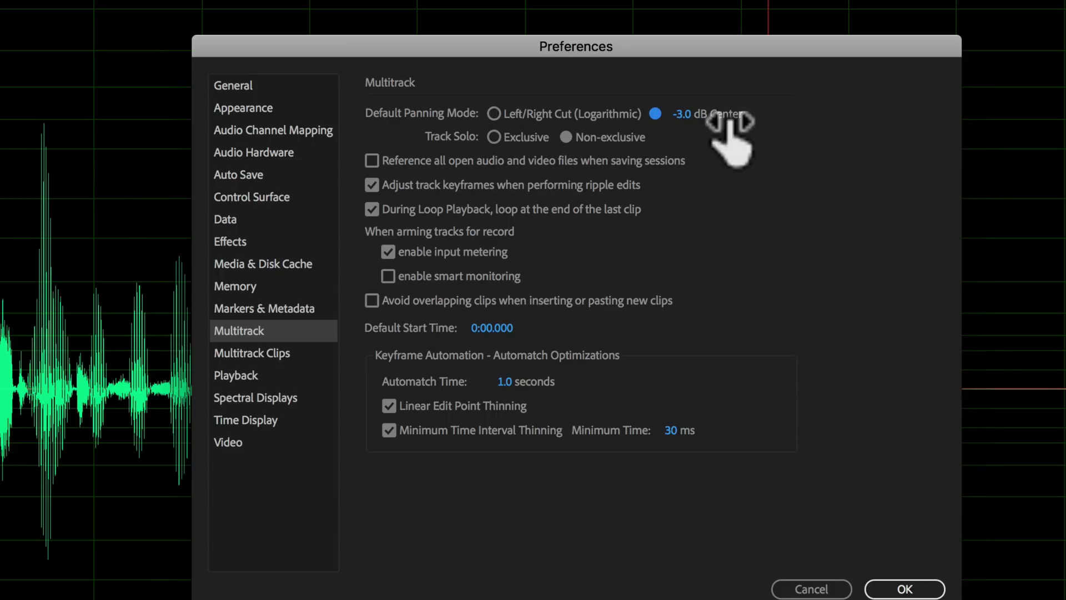
left_click(905, 589)
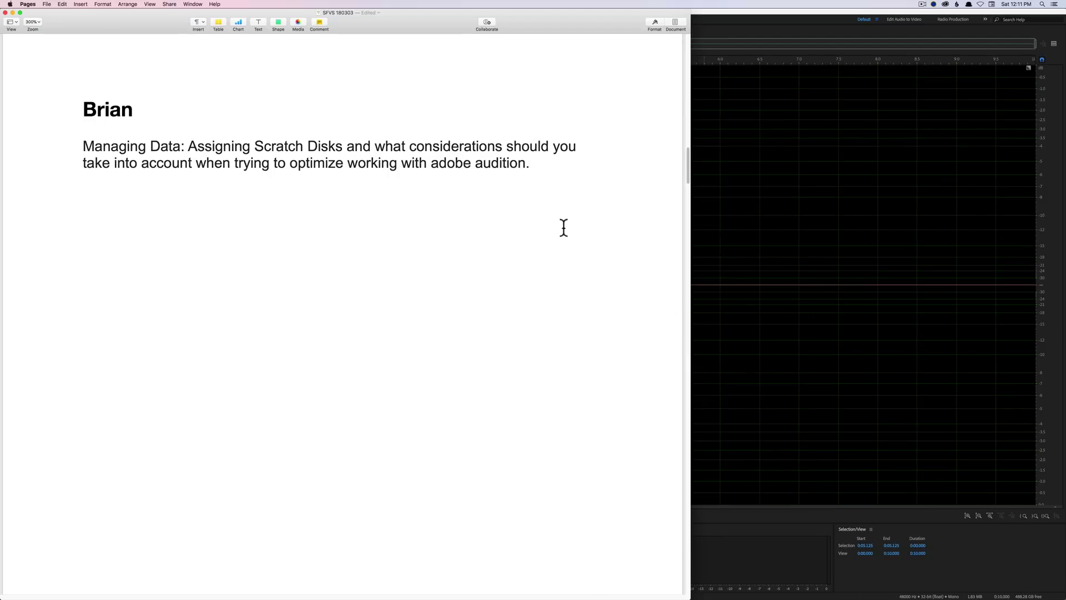
Scroll Pages down to the Audition 2018 Dynamics question and its Effect - Dynamics screenshot
scroll(564, 250, "down", 10)
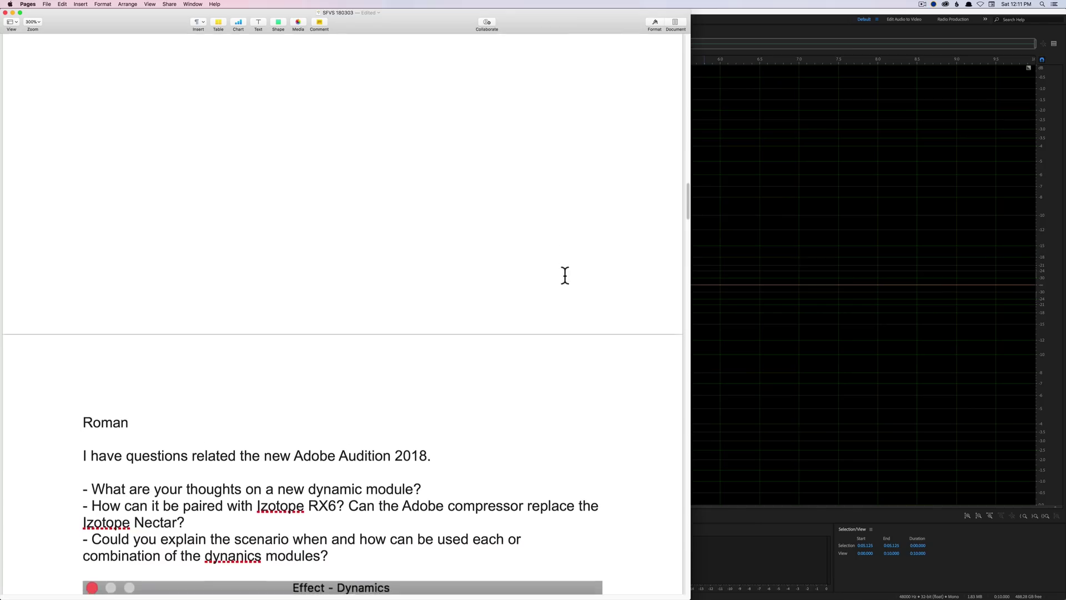
scroll(567, 288, "down", 5)
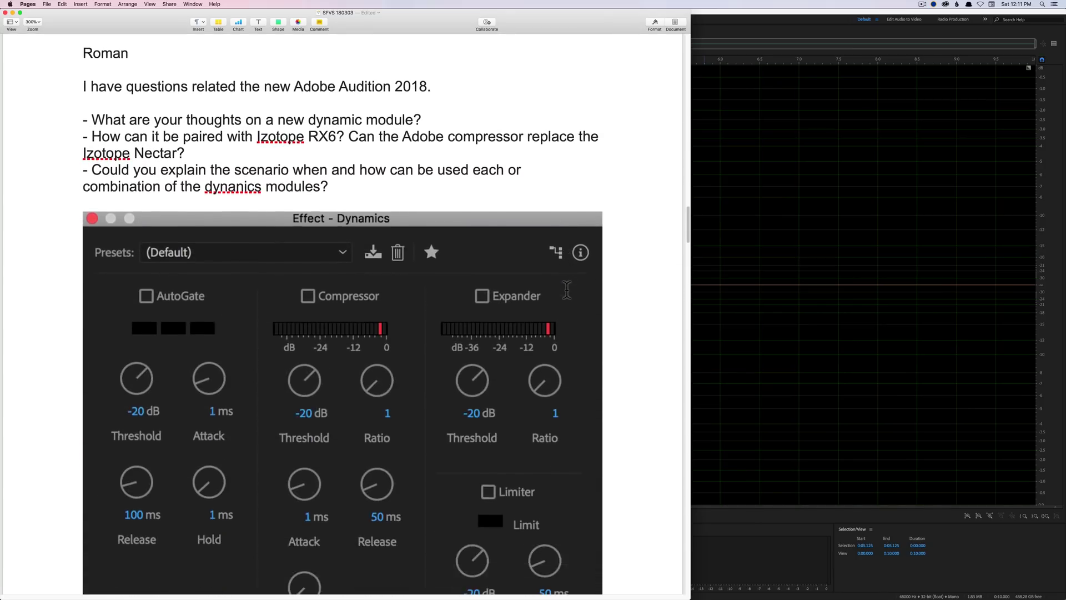
scroll(567, 290, "down", 1)
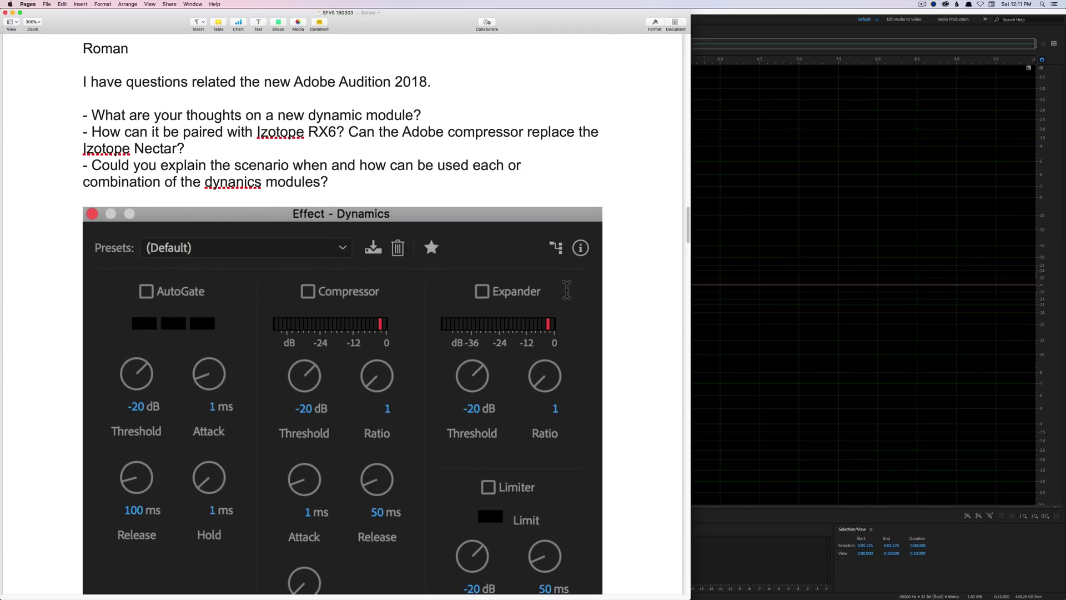
scroll(566, 289, "down", 2)
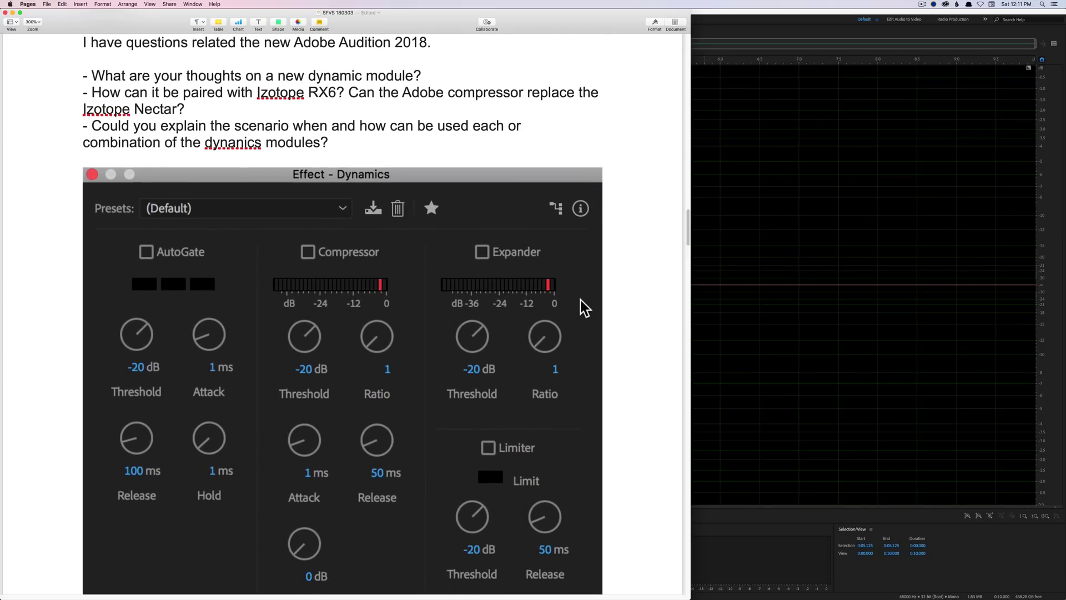
Open the Dynamics effect from Amplitude and Compression for the voice waveform
left_click(770, 246)
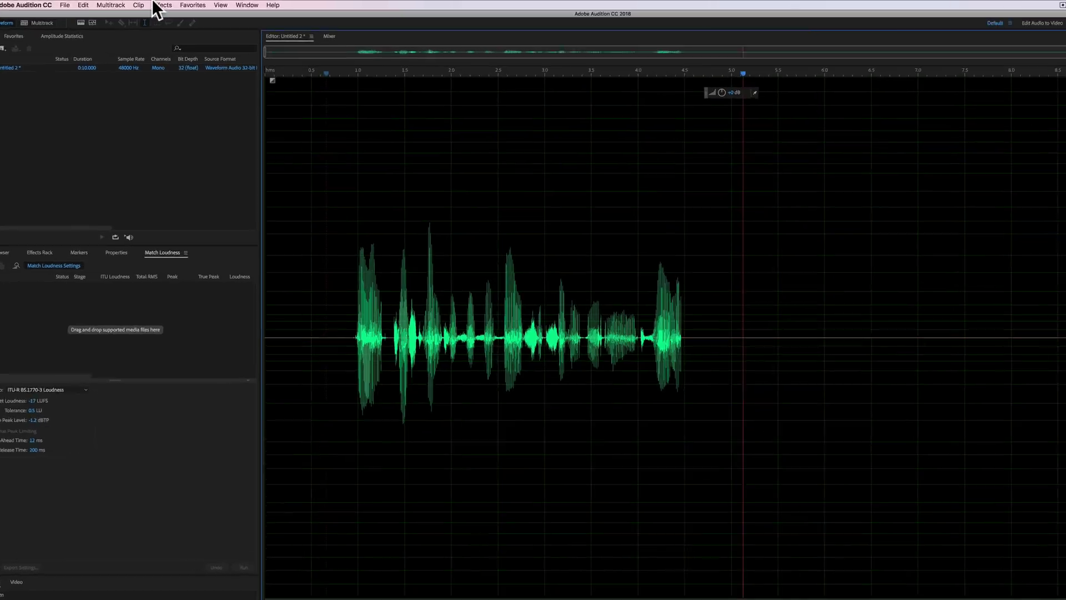
left_click(157, 5)
mouse_move(207, 106)
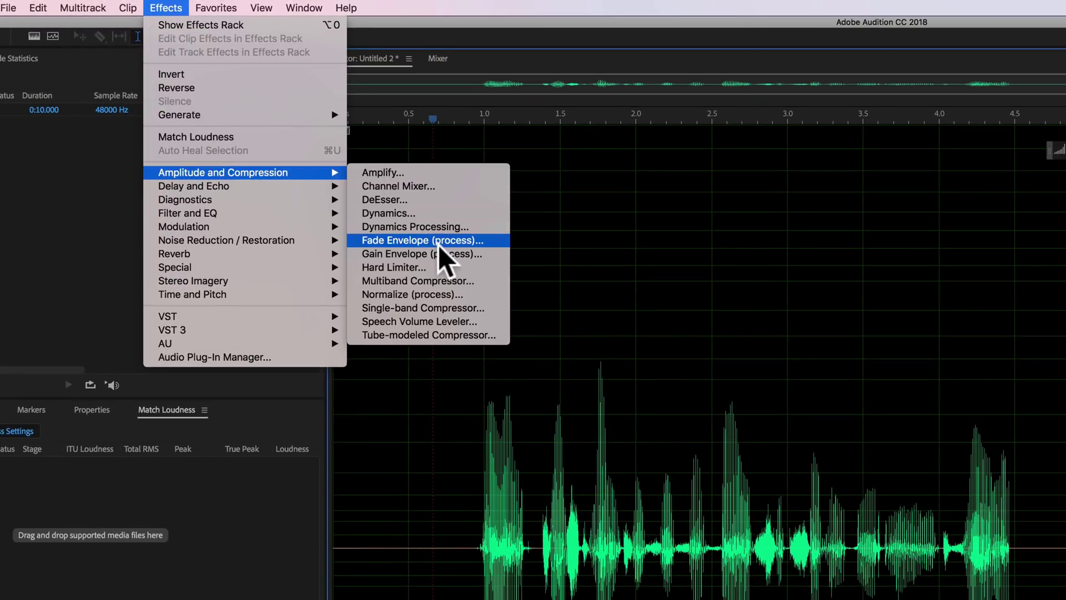
left_click(439, 212)
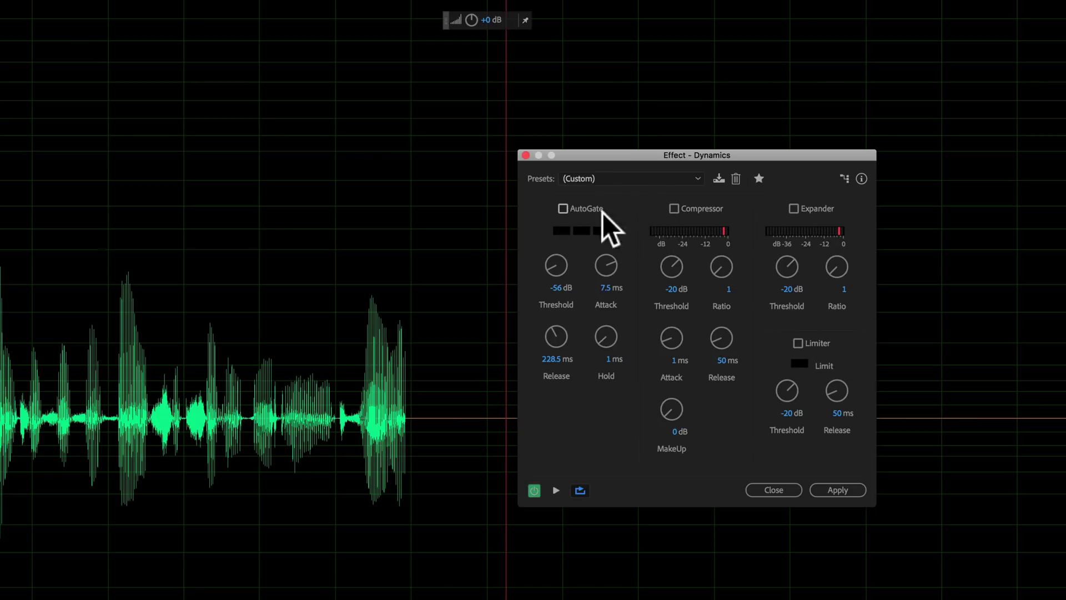
left_click_drag(686, 151, 674, 151)
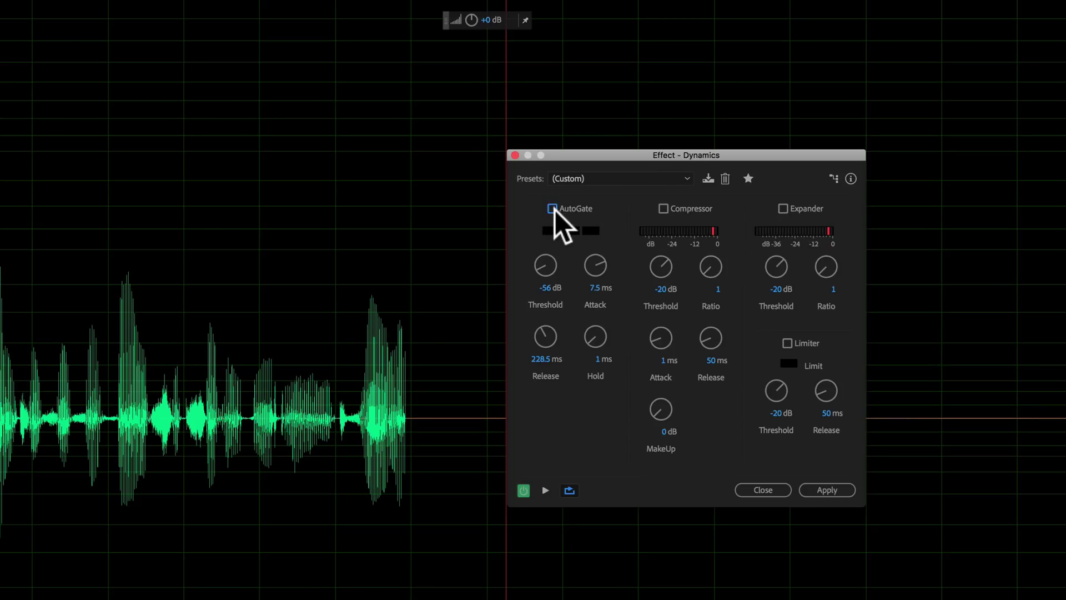
Adjust the AutoGate attack to 7.5 ms, turn AutoGate off, and toggle the Limiter on and off
left_click_drag(595, 267, 541, 333)
left_click_drag(591, 154, 525, 386)
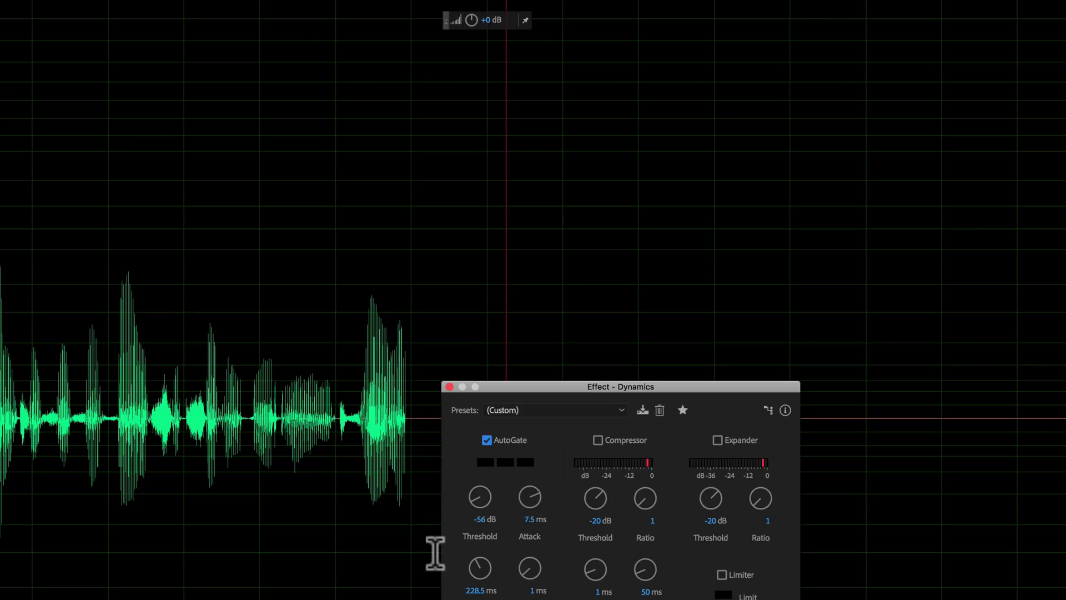
left_click_drag(527, 387, 574, 181)
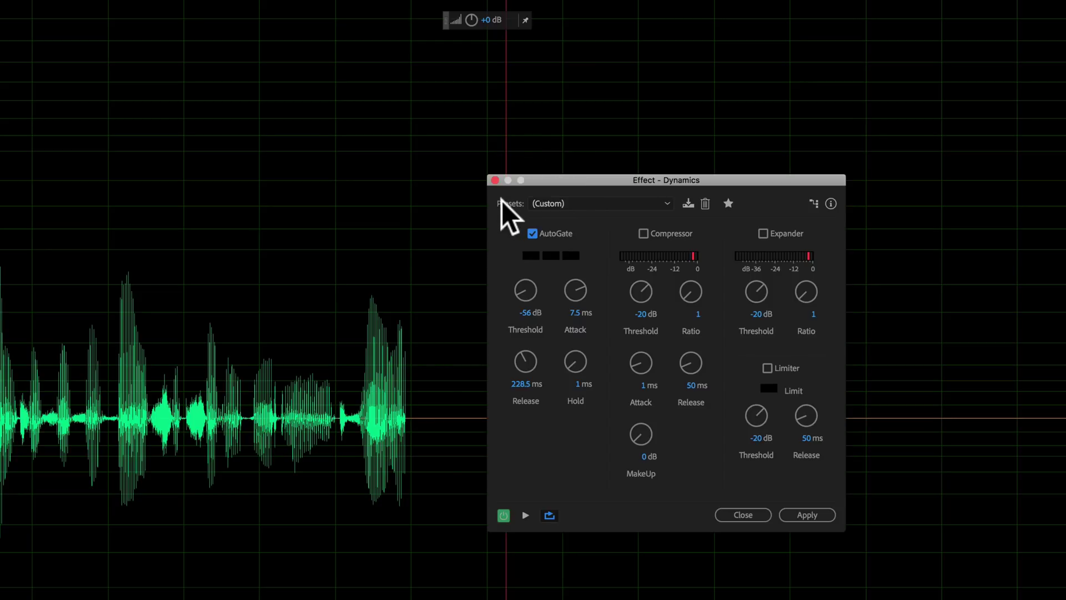
left_click(533, 234)
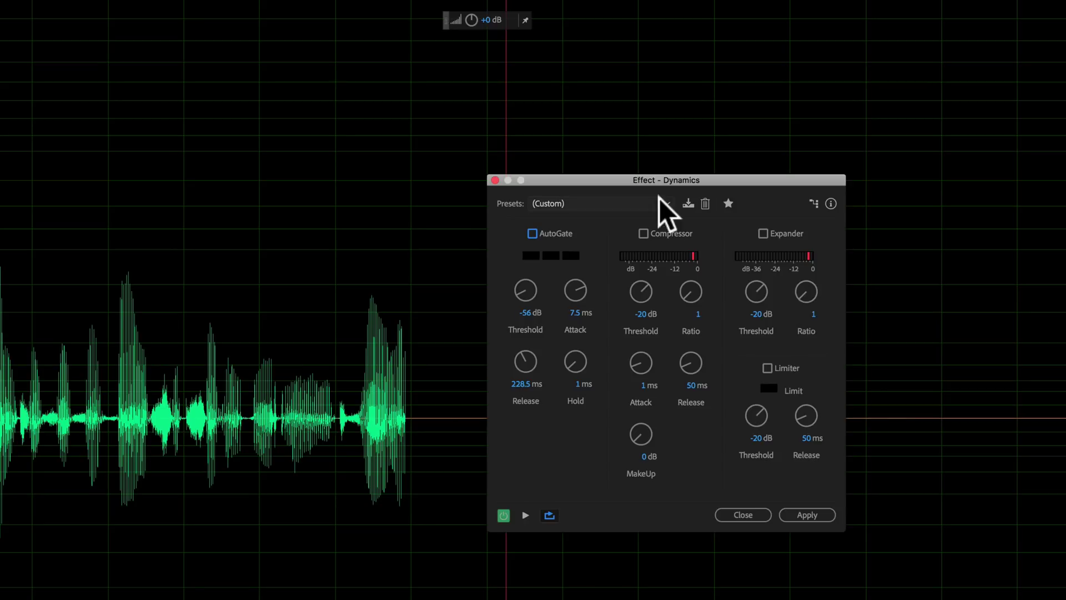
left_click_drag(641, 179, 615, 160)
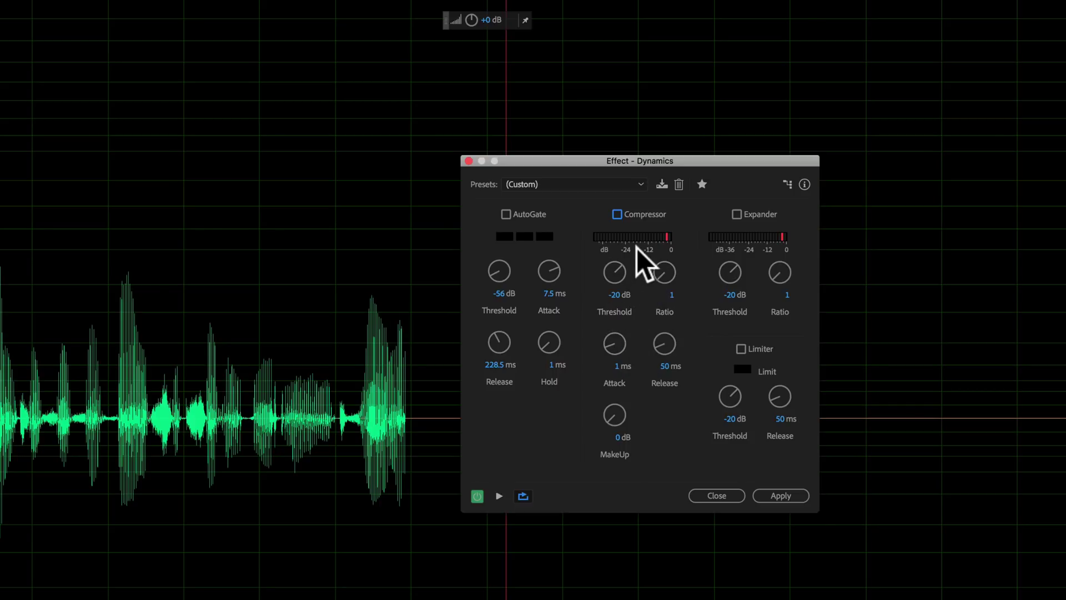
left_click_drag(636, 158, 603, 157)
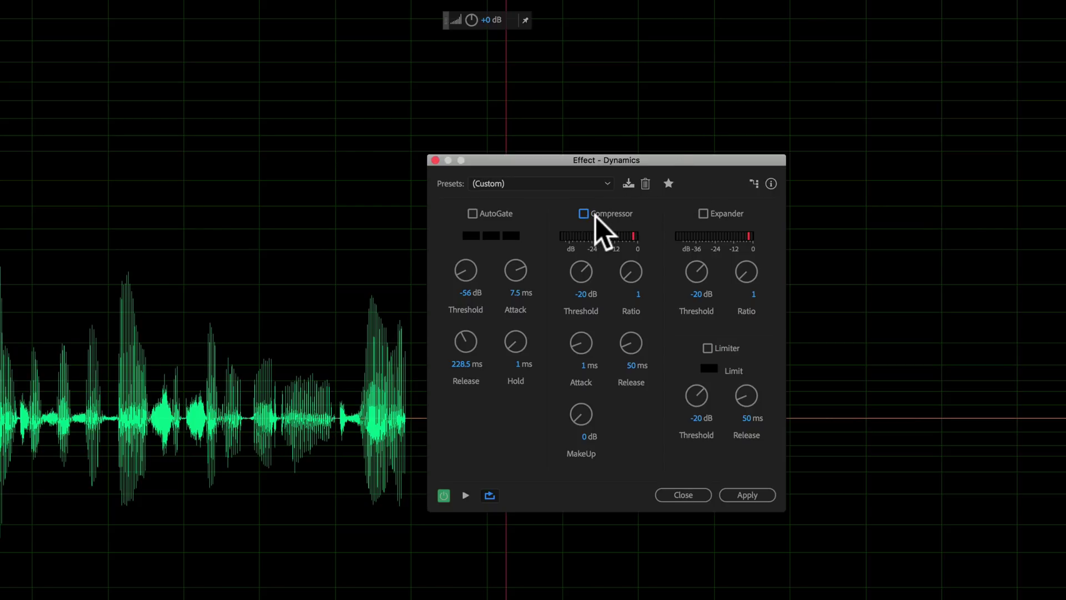
left_click(708, 348)
left_click(708, 349)
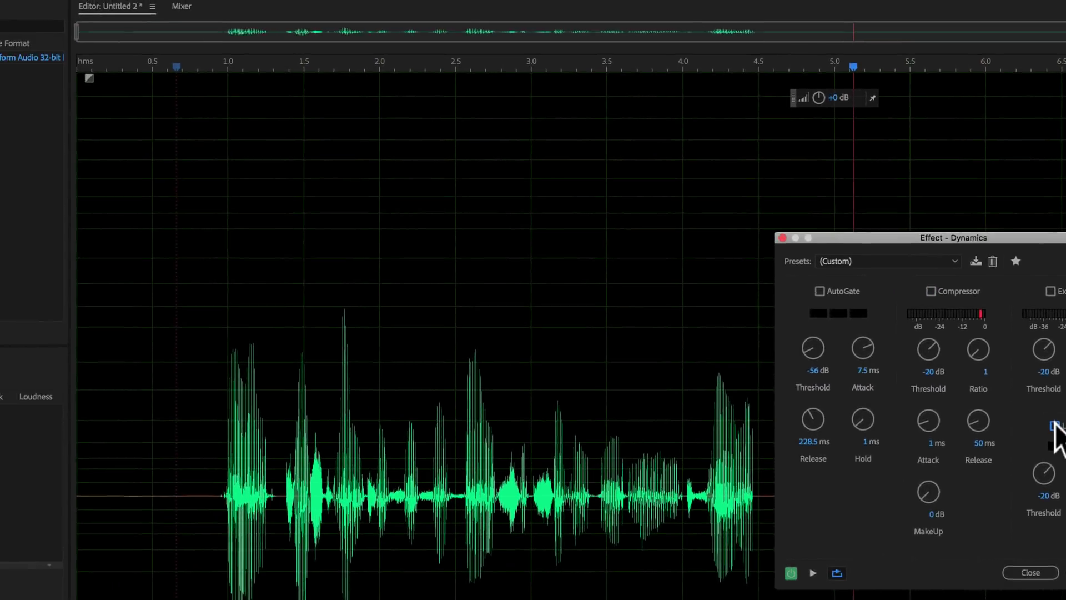
Open the Hard Limiter effect, switch it to True Peak, and close it
left_click(110, 8)
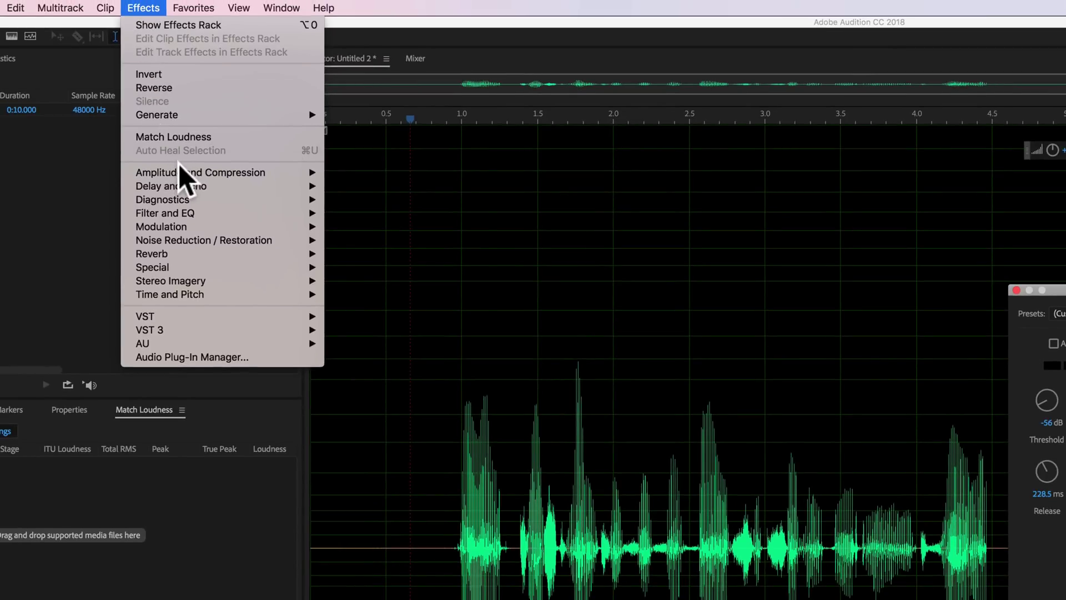
mouse_move(322, 175)
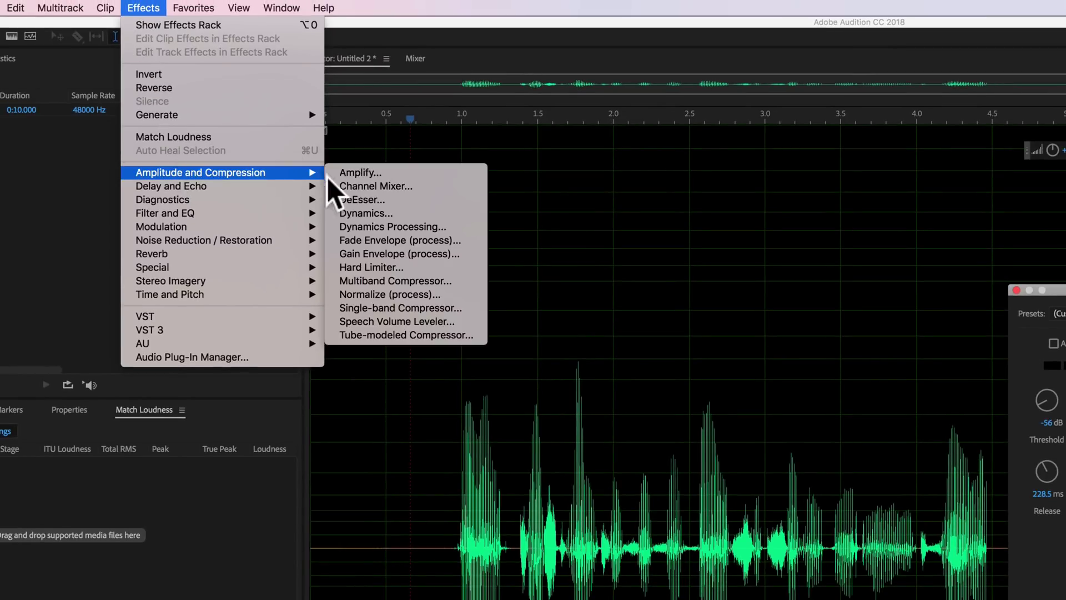
left_click(410, 269)
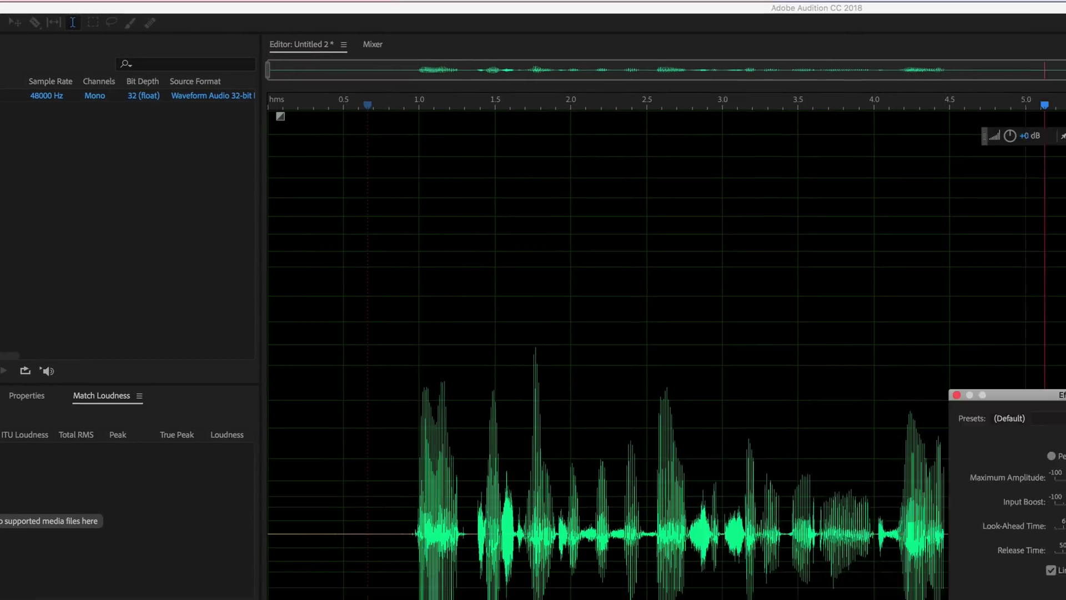
left_click(504, 253)
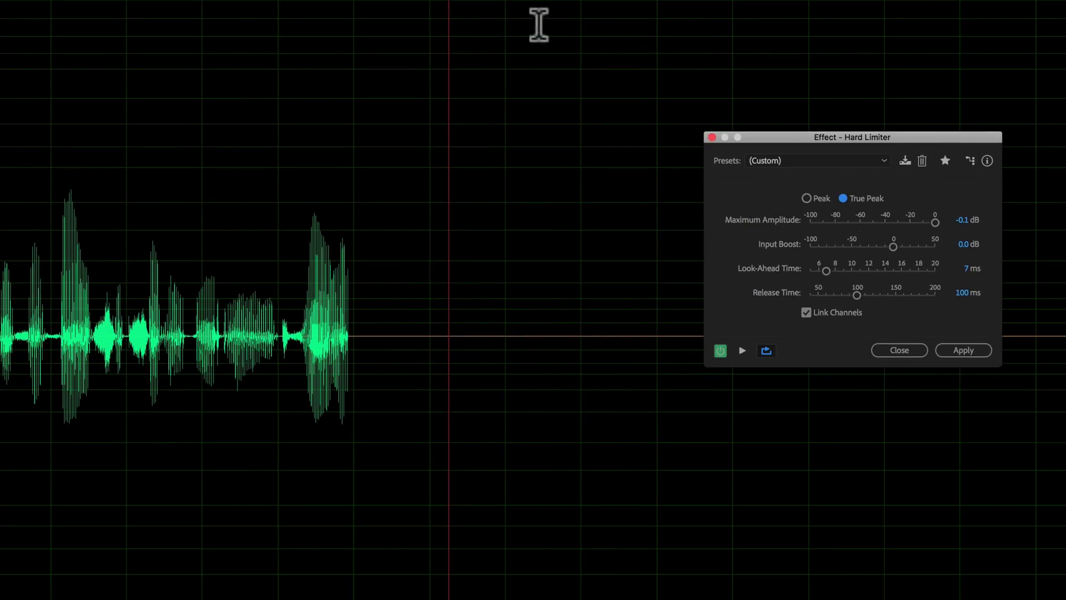
left_click_drag(857, 137, 834, 136)
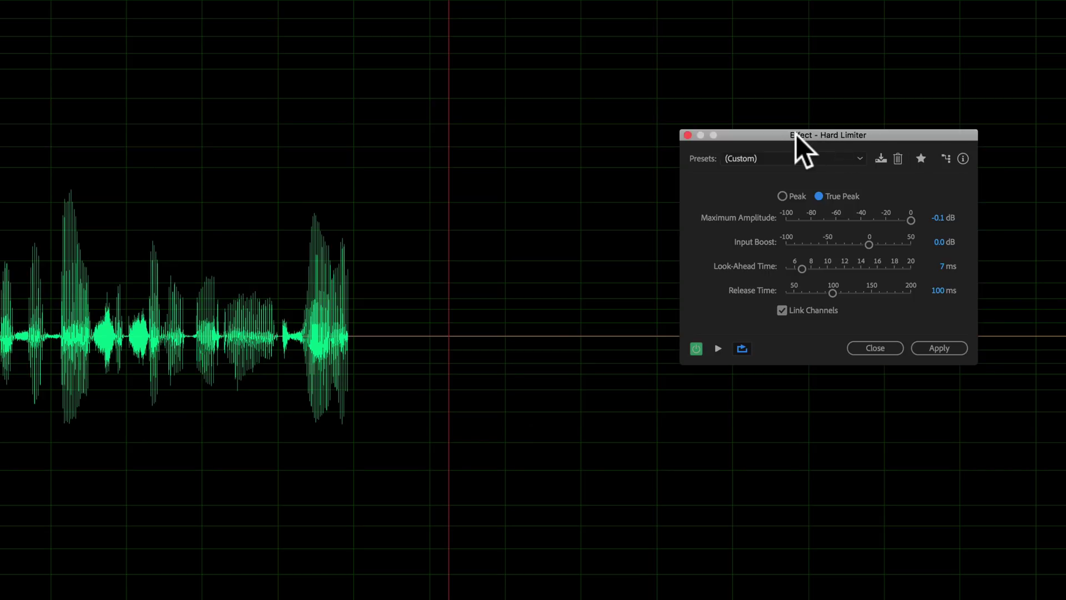
left_click(688, 135)
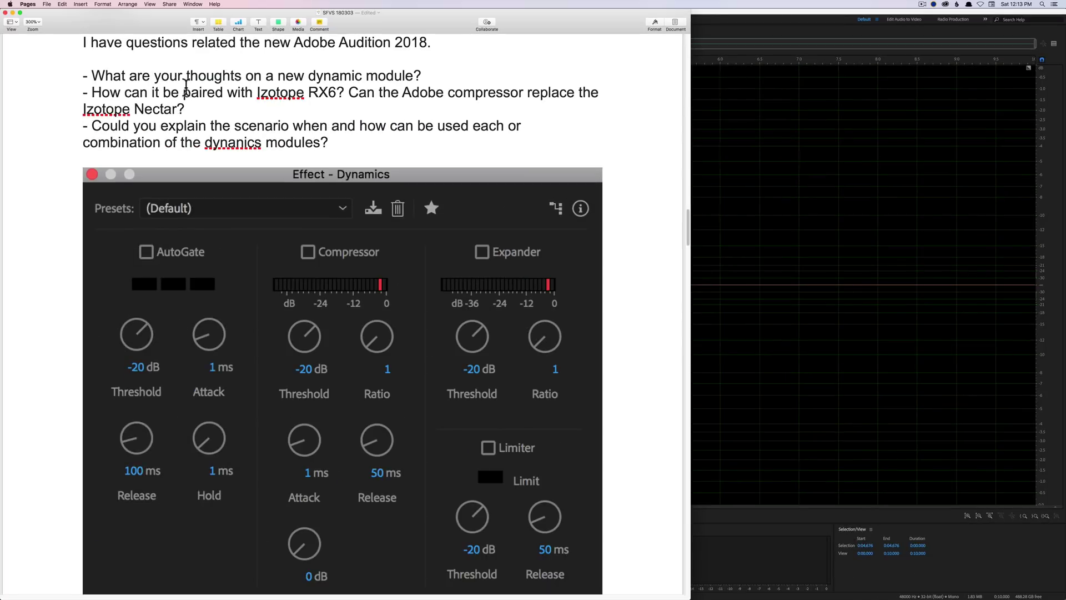
Bring Audition forward and launch iZotope RX 6 Advanced from the Dock
left_click(828, 187)
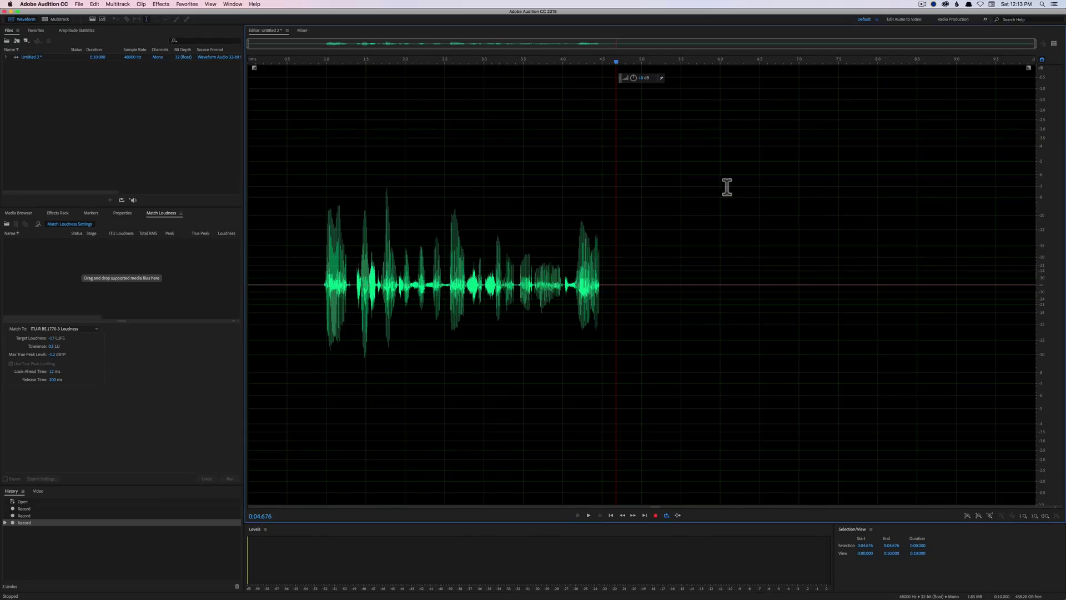
mouse_move(711, 593)
left_click(557, 584)
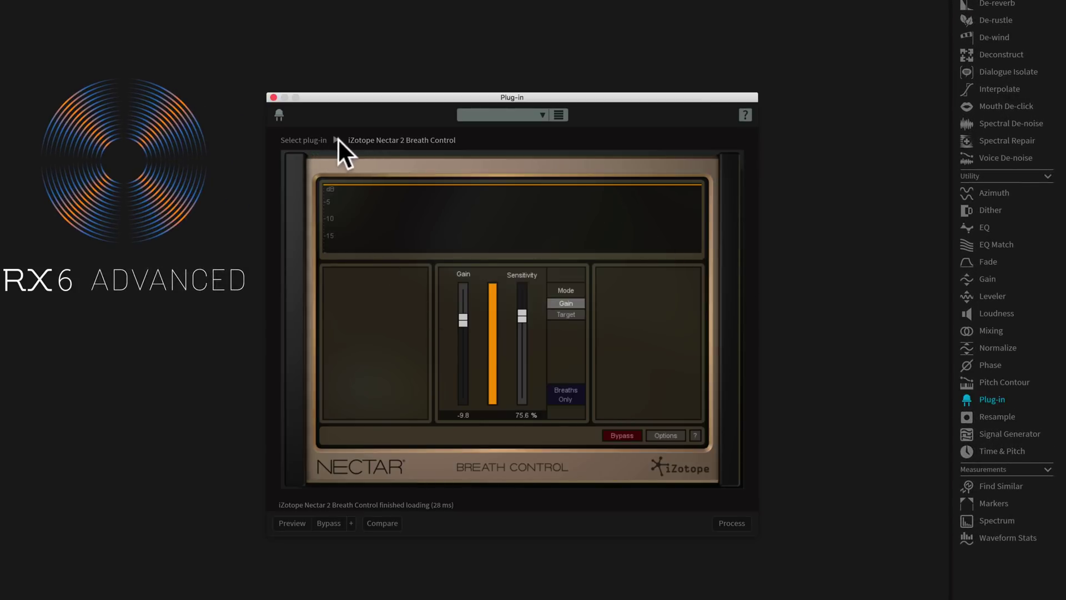
Review the Nectar plug-ins in Manage Plug-ins preferences, close both windows, and return to Audition
left_click(335, 138)
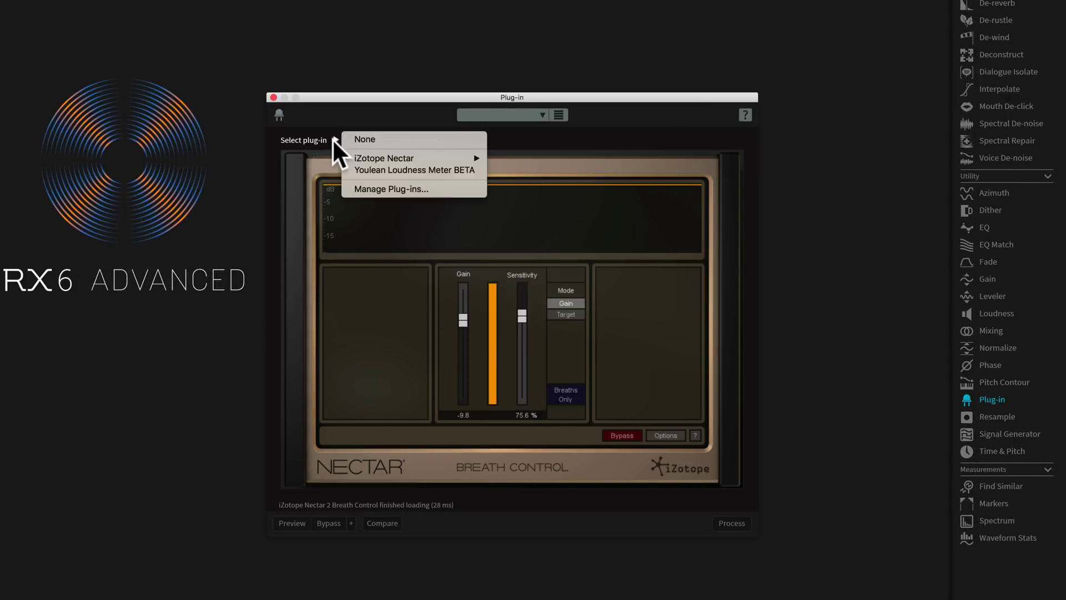
left_click(401, 188)
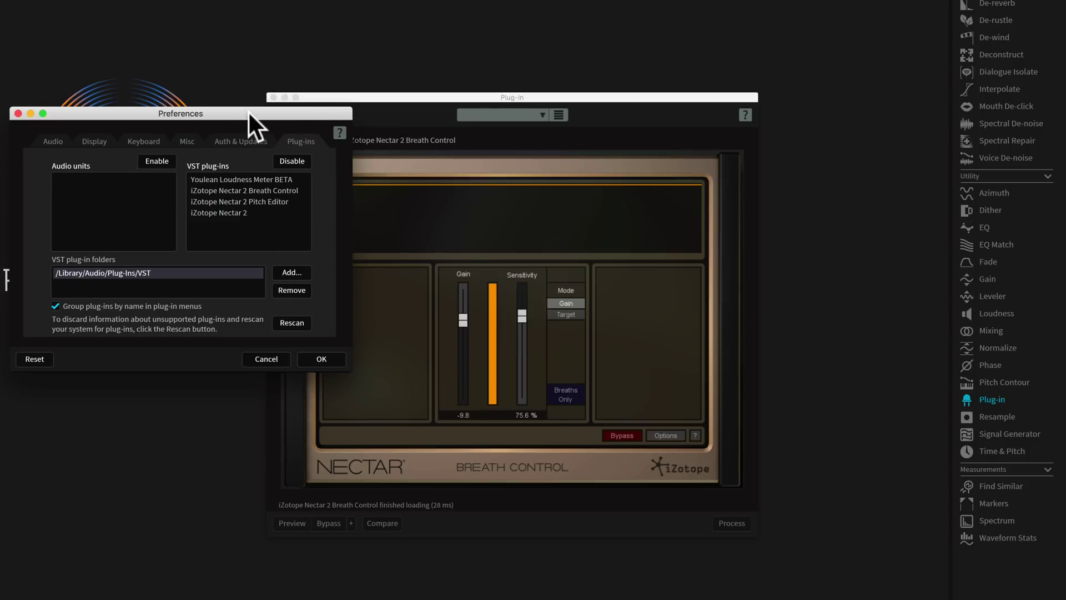
left_click_drag(248, 111, 510, 106)
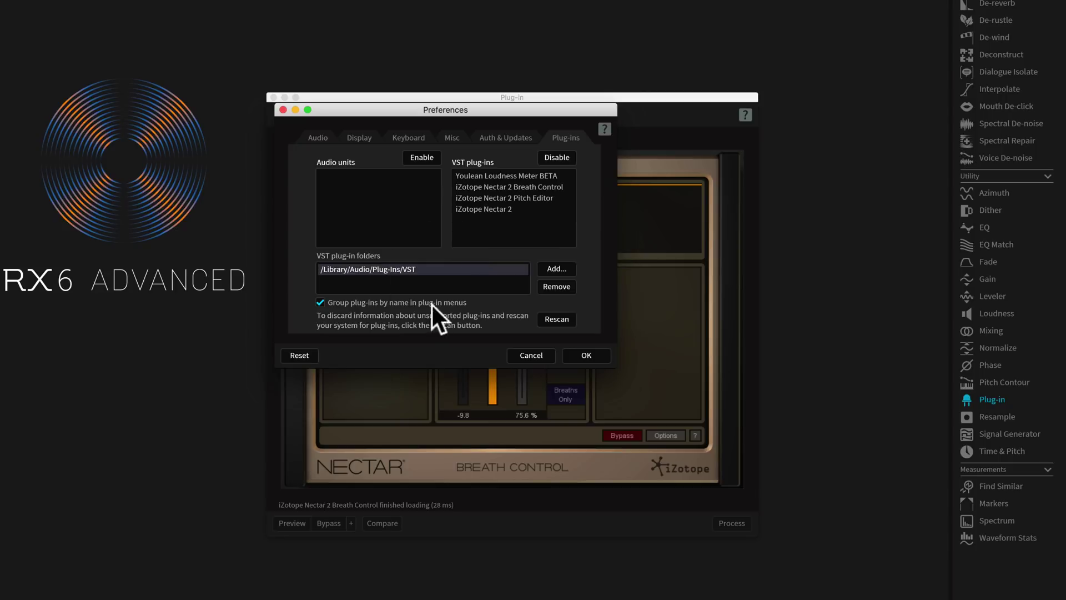
left_click(283, 110)
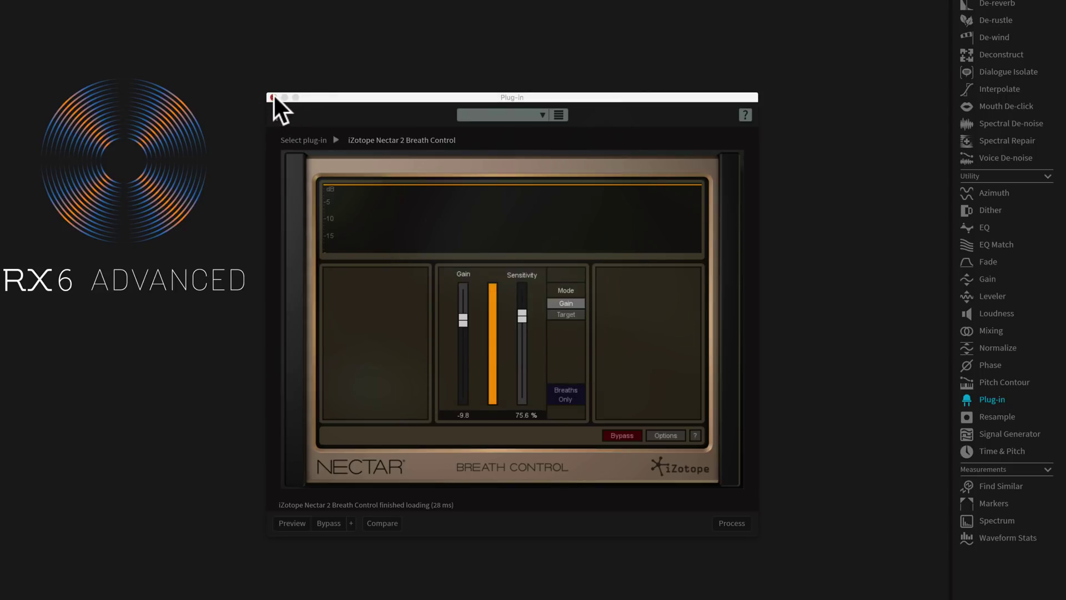
left_click(272, 97)
key("super+Tab")
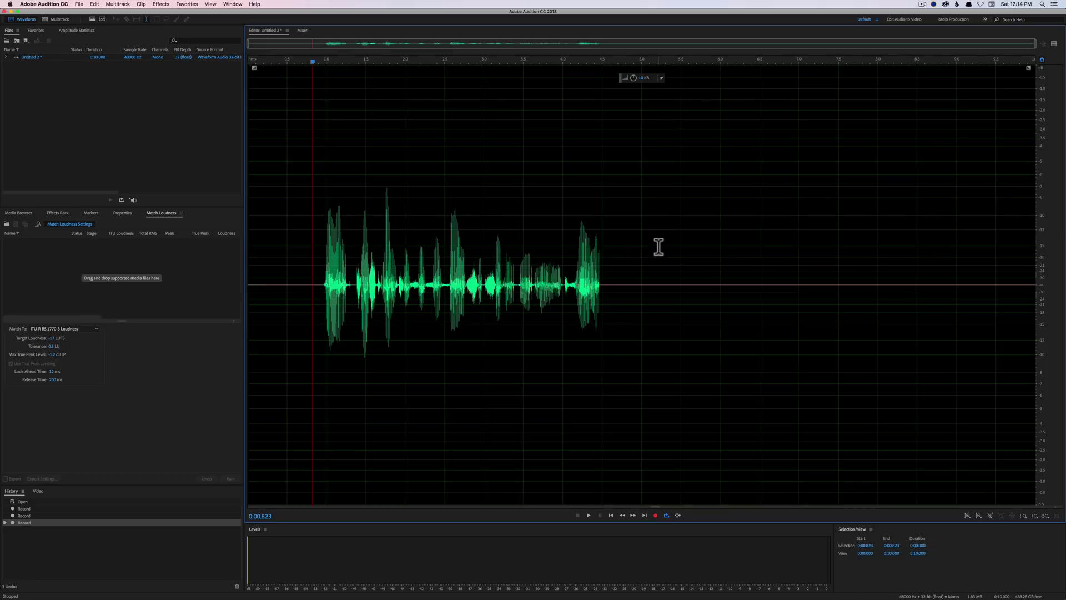
Scroll Pages to Brad's music-versus-dialogue levels question, then bring Audition's waveform forward
key("super+Tab")
key("super+Tab")
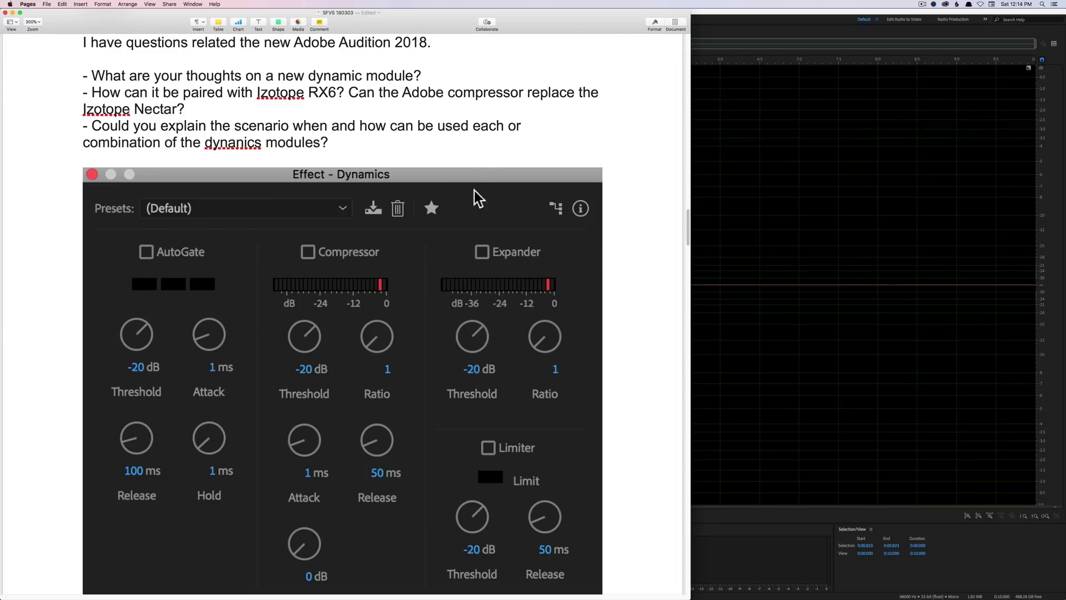
scroll(483, 248, "down", 1)
scroll(482, 248, "up", 3)
scroll(480, 248, "down", 12)
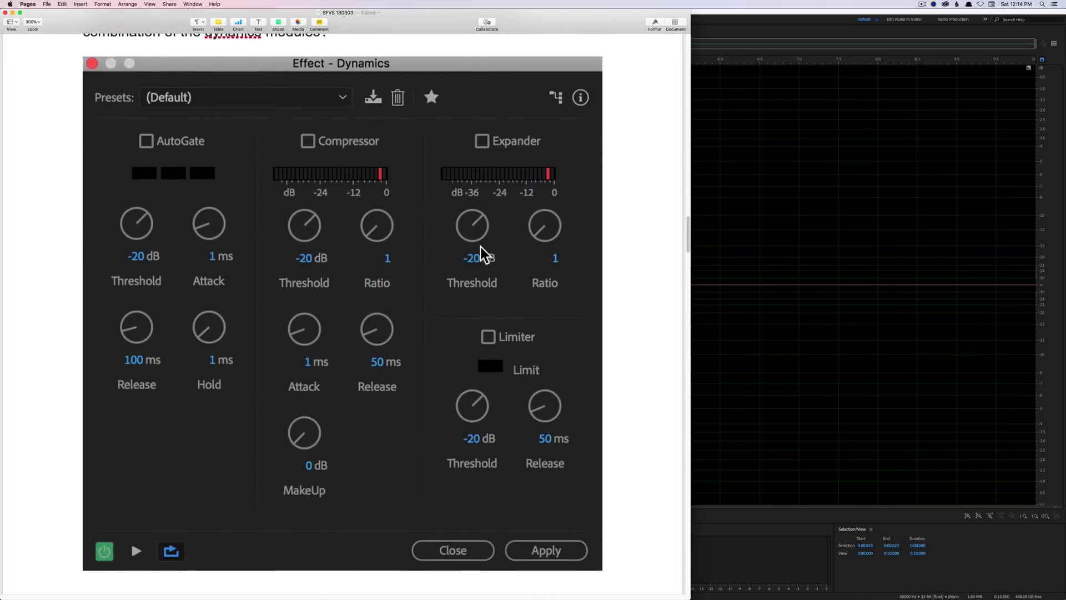
scroll(481, 247, "down", 15)
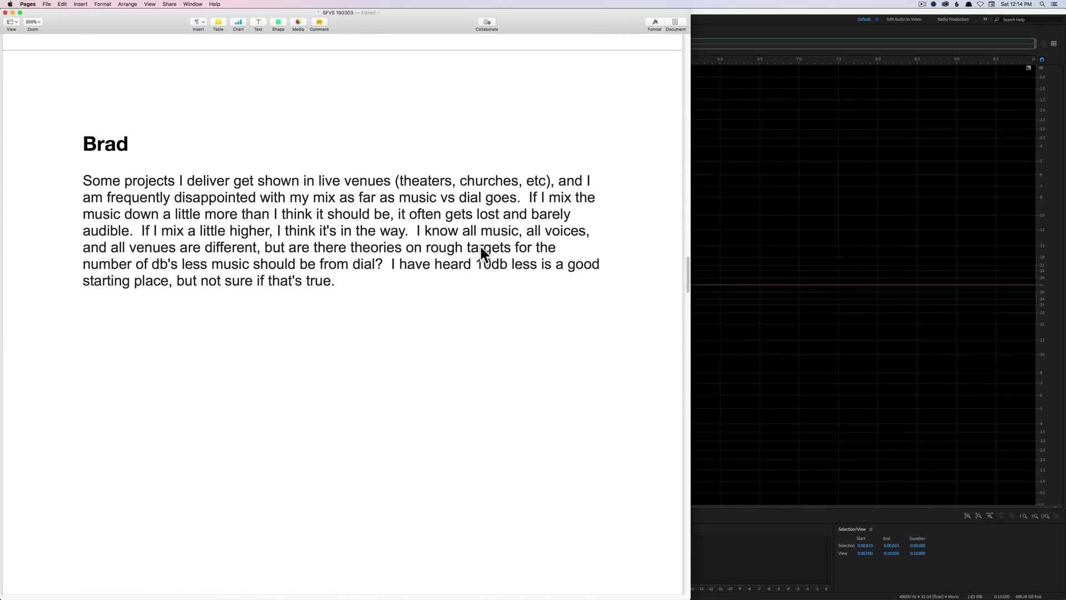
scroll(481, 248, "down", 1)
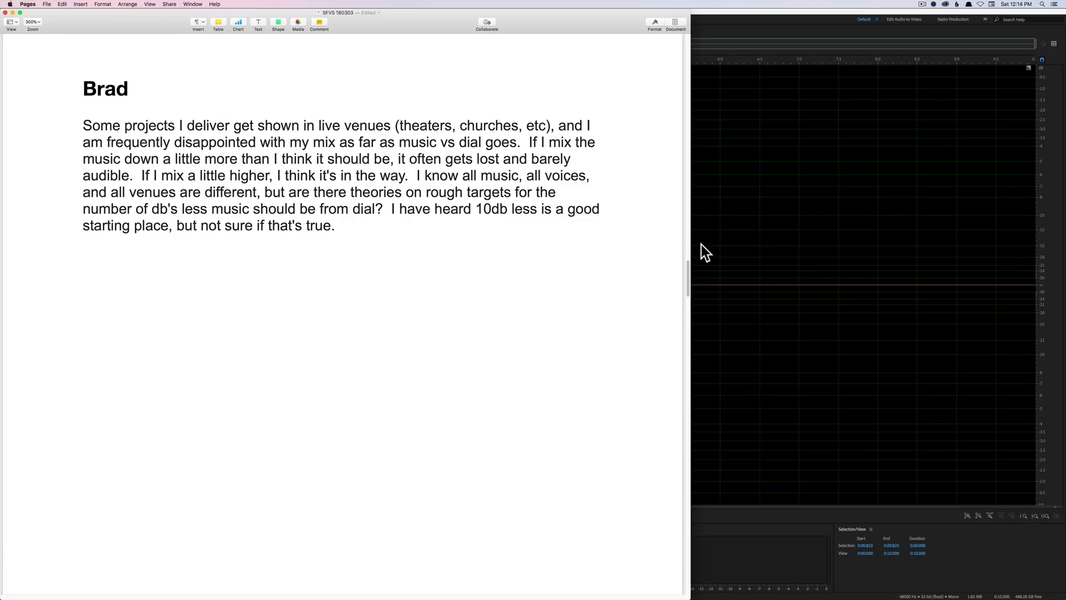
left_click(738, 238)
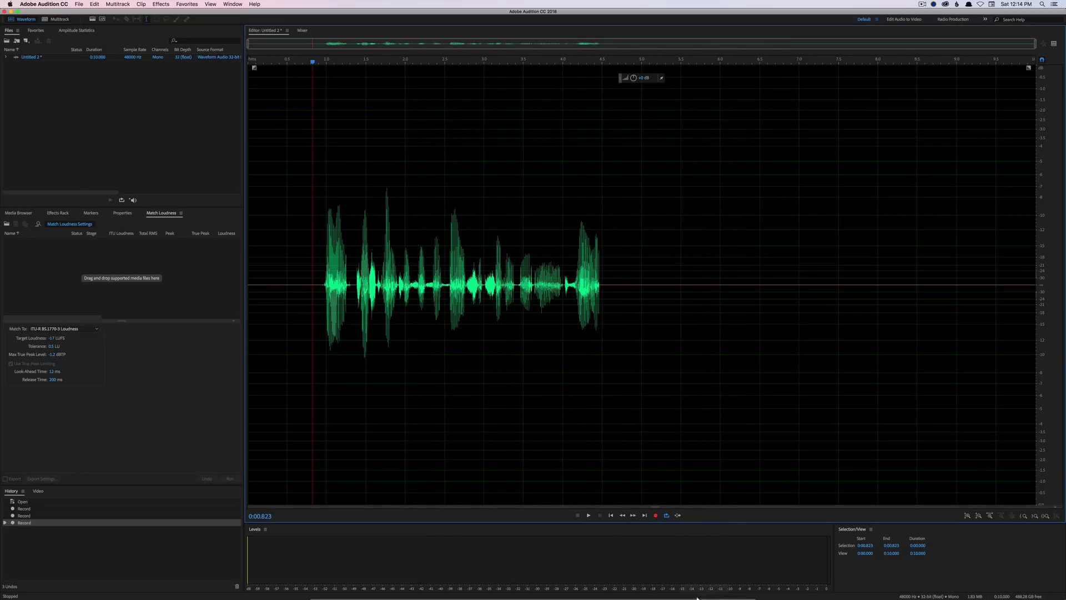
Show the 'How To Mix Dialogue with Music for Film and Video' YouTube tutorial in Safari
mouse_move(689, 597)
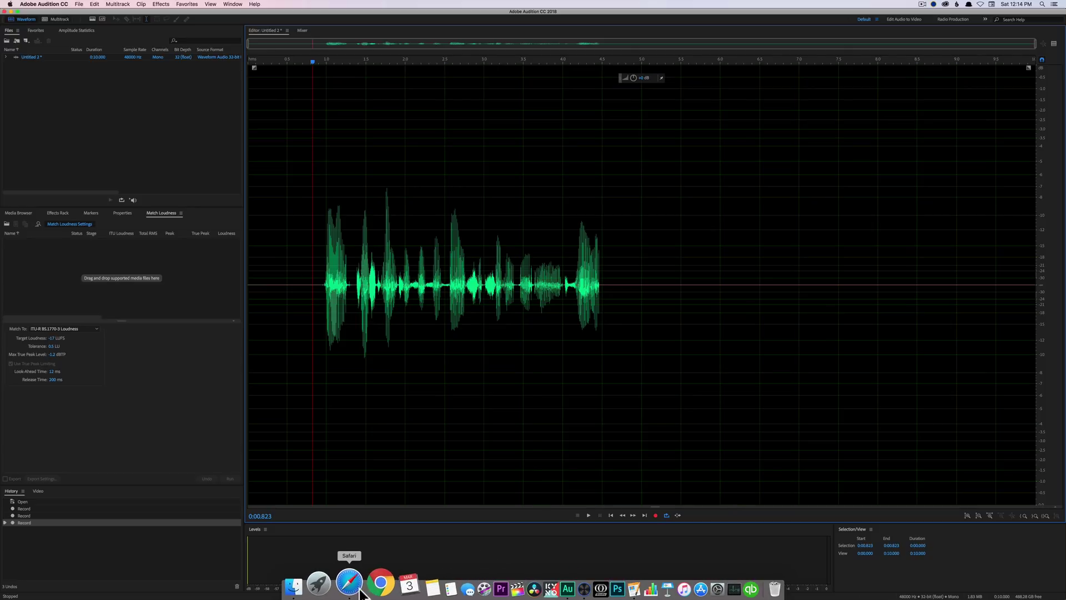
left_click(324, 590)
left_click(785, 27)
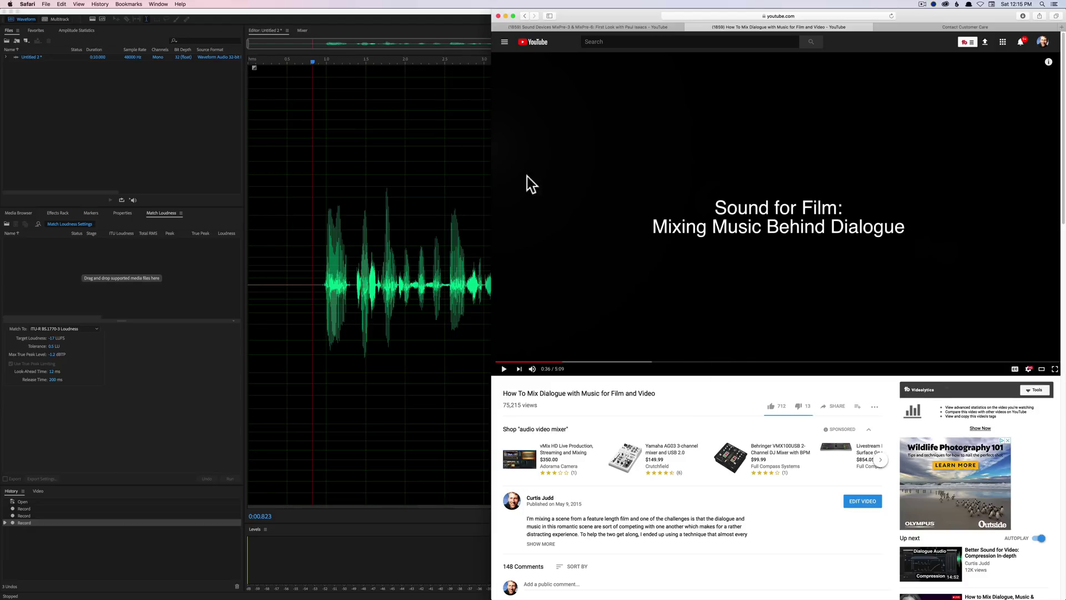
key("super+Tab")
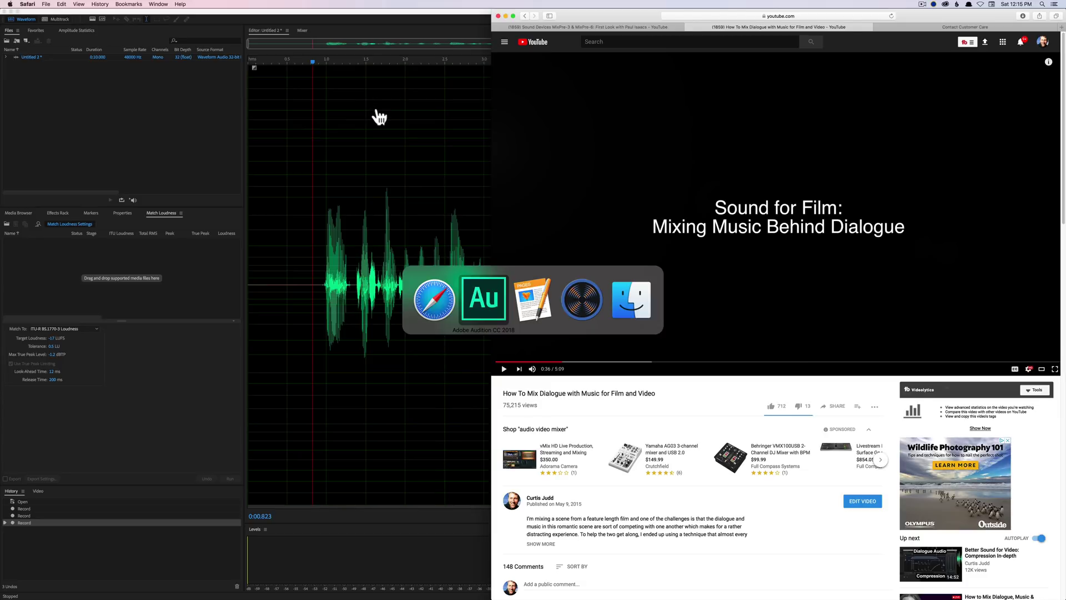
Read the viewer question about Premiere imports sounding quieter than Audition, then bring Audition forward
key("super+Tab")
key("super+Tab")
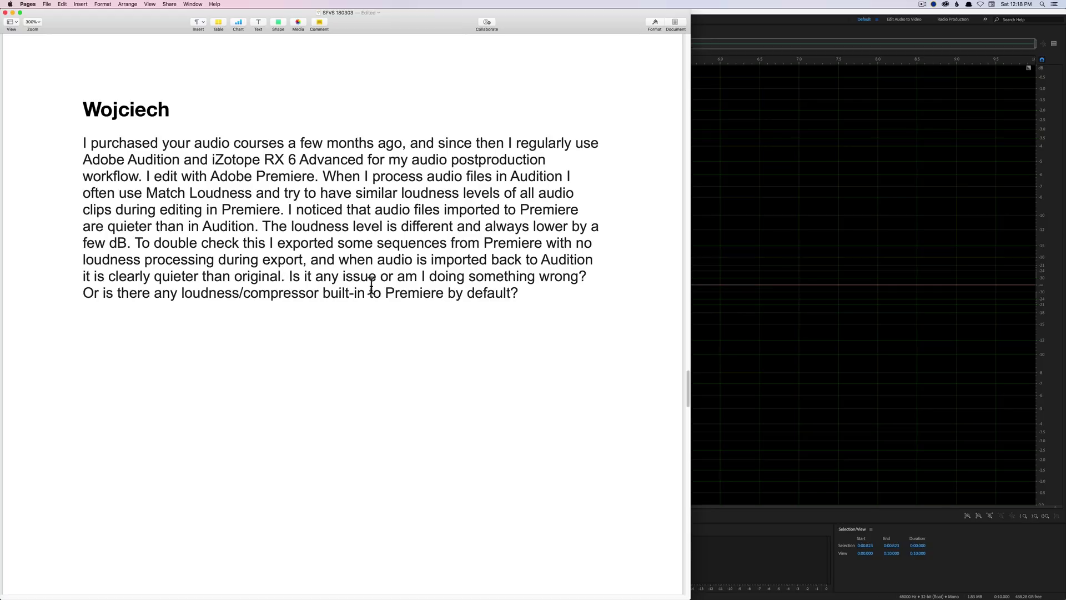
left_click(731, 26)
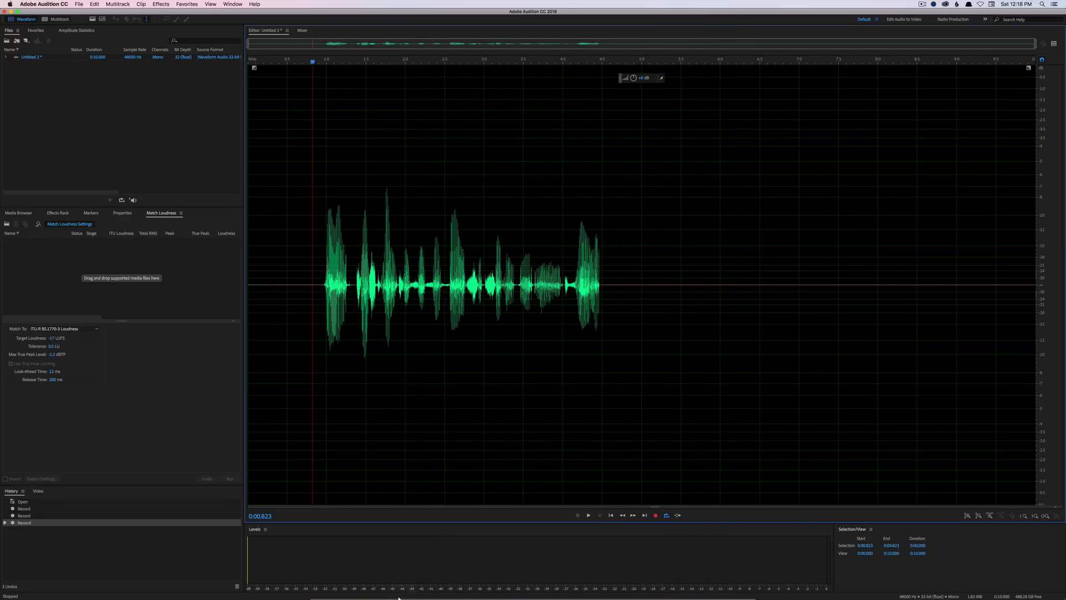
Show Adobe Customer Support's Contact Customer Care page in Safari and scroll through it
mouse_move(400, 594)
left_click(351, 579)
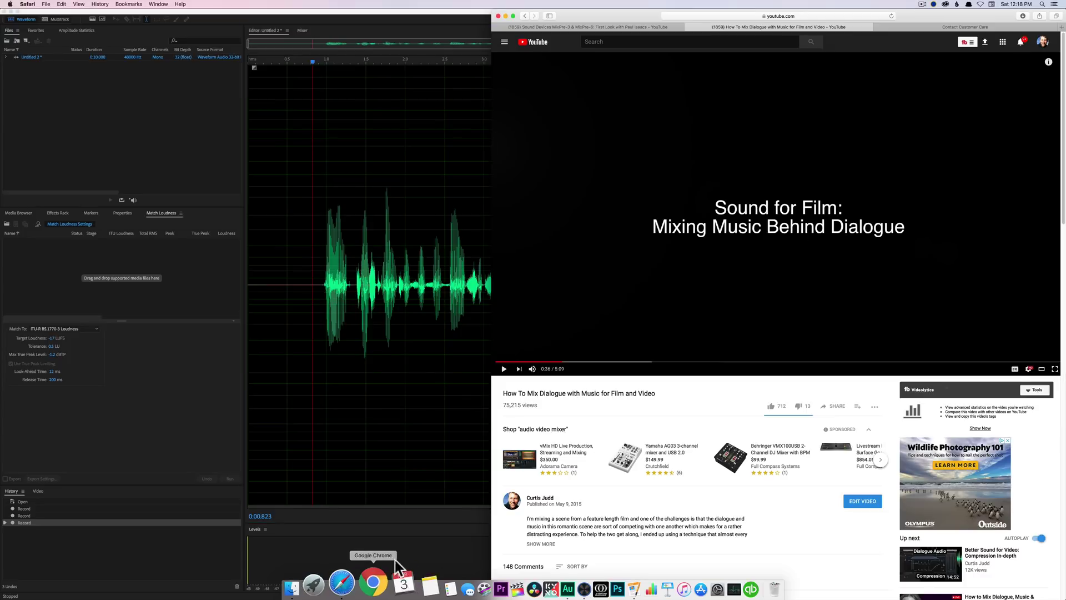
left_click(915, 26)
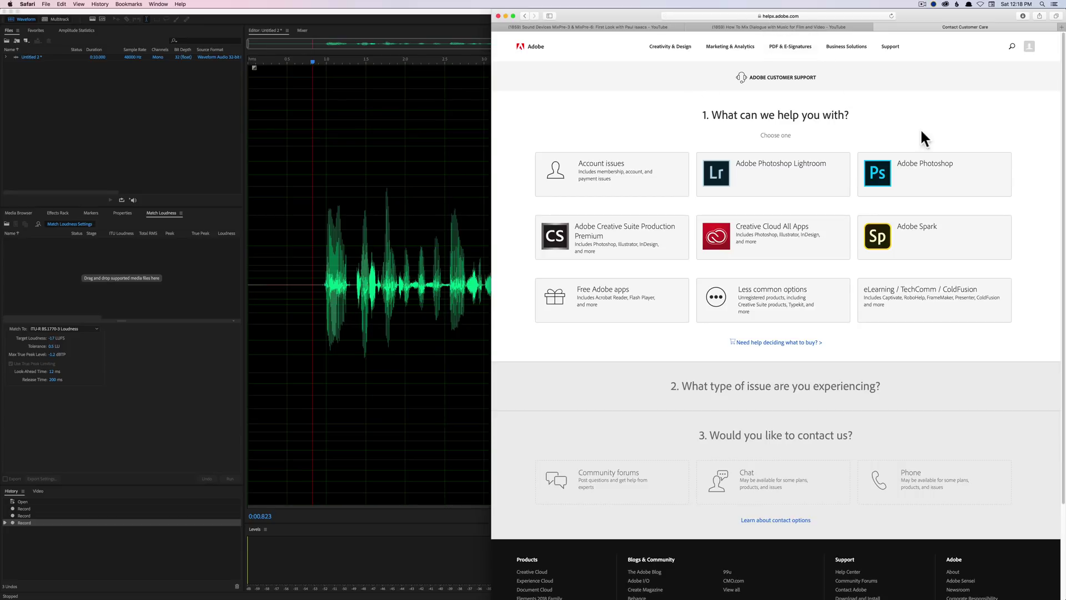
scroll(804, 377, "down", 3)
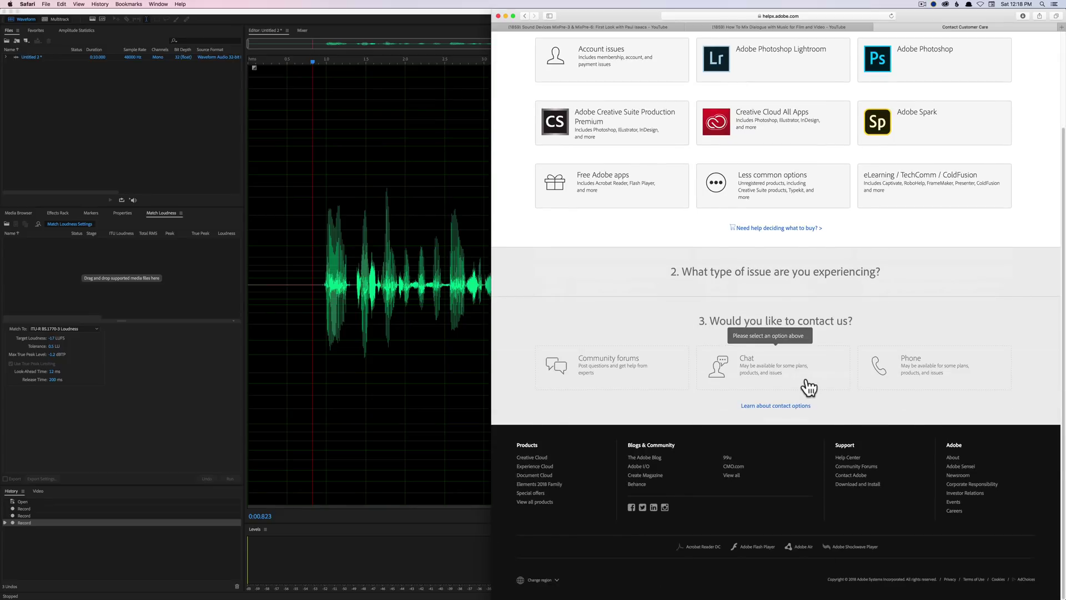
scroll(809, 385, "up", 3)
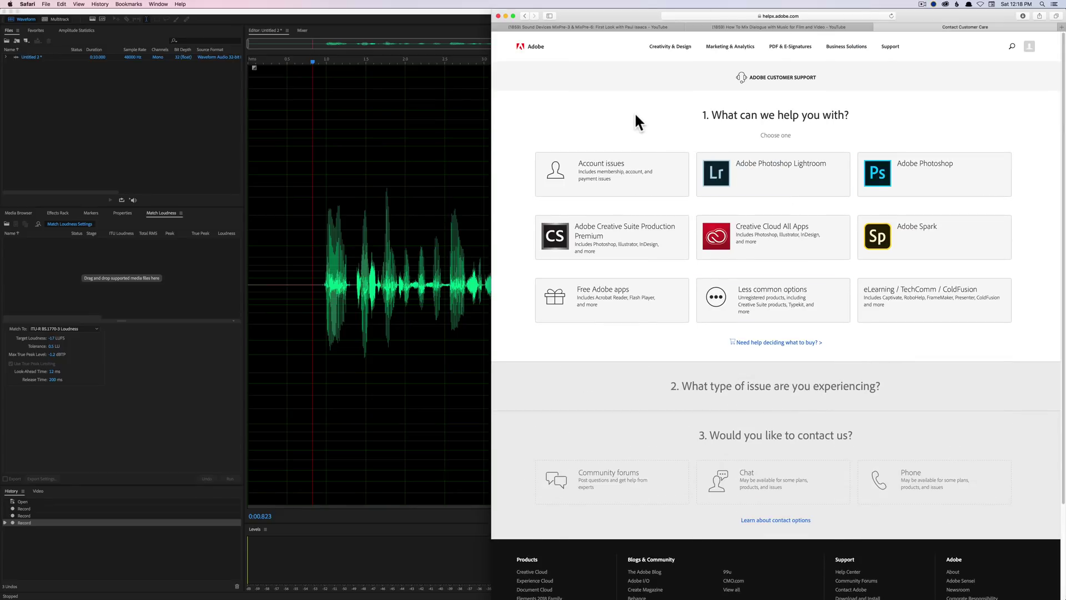
Hide Safari and return to the Premiere loudness question in Pages
left_click(464, 15)
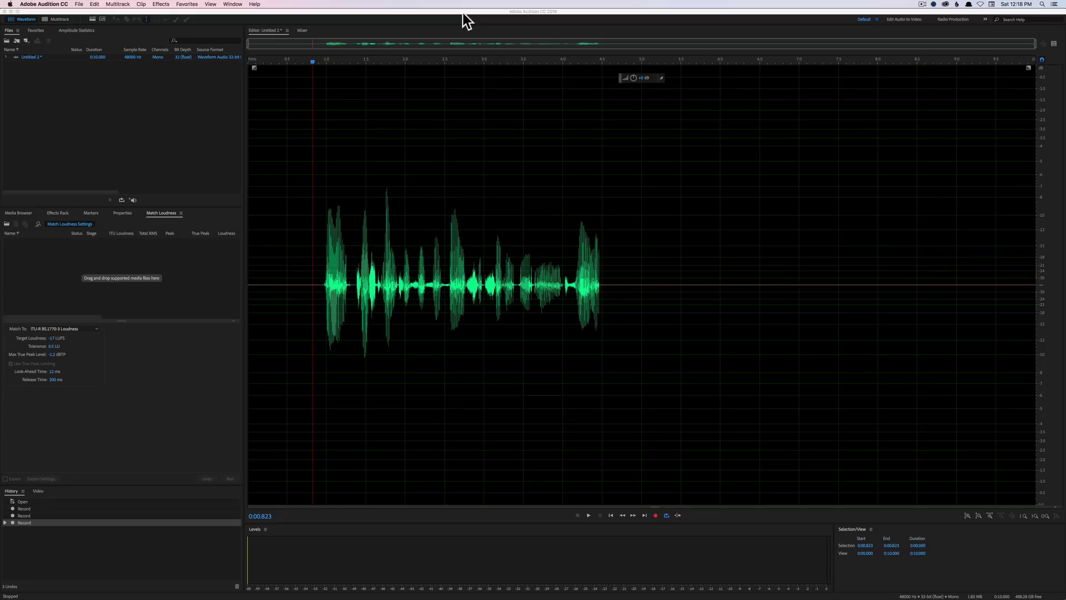
key("super+Tab")
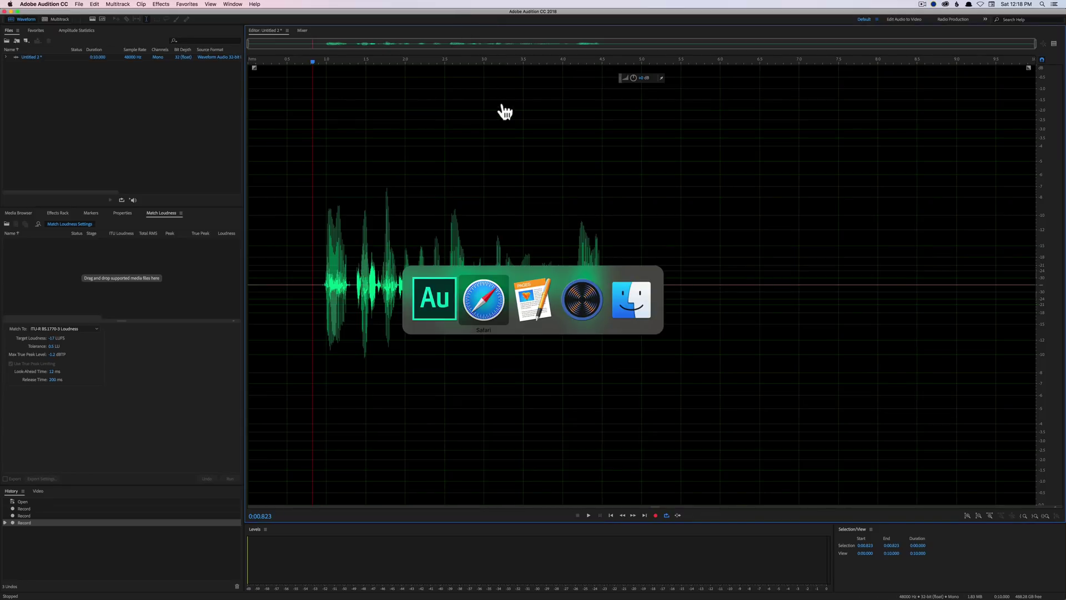
left_click(522, 306)
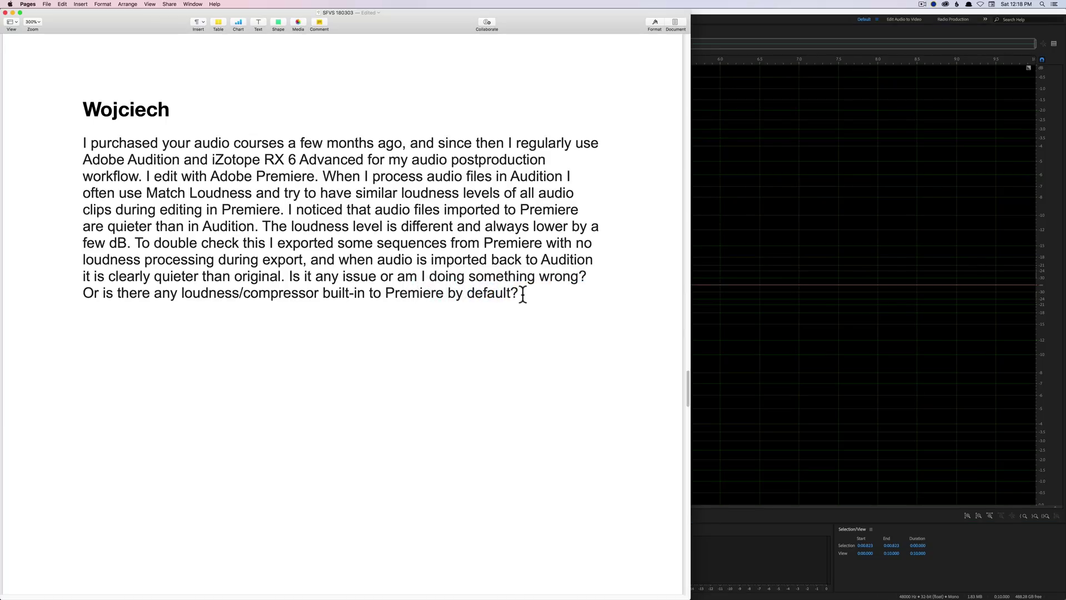
Scroll past the end of the Premiere loudness question, then bring Audition's Untitled 2 waveform forward
scroll(519, 293, "down", 15)
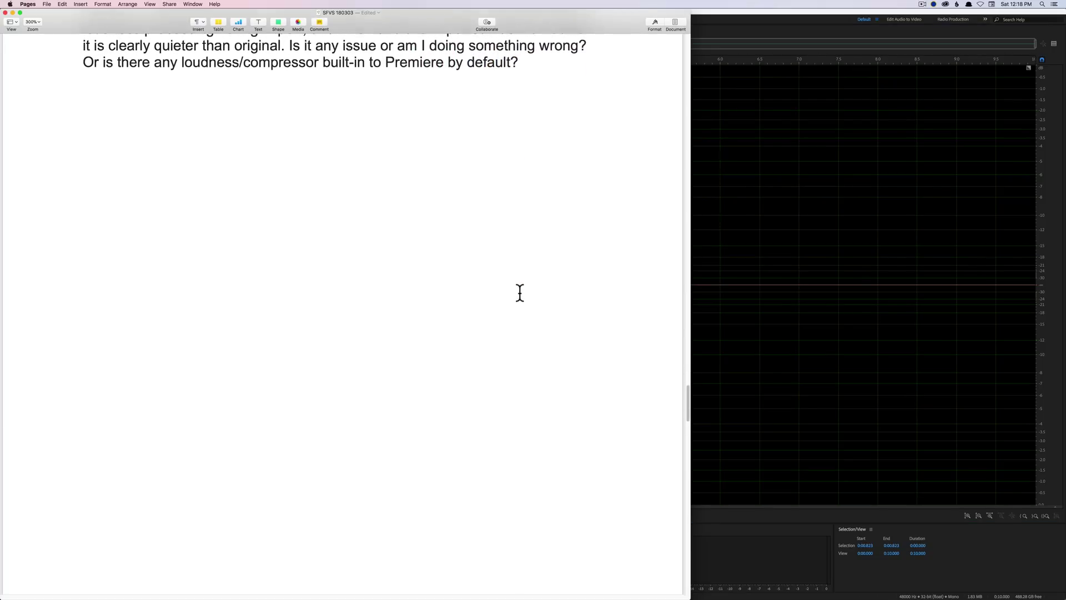
scroll(520, 293, "up", 10)
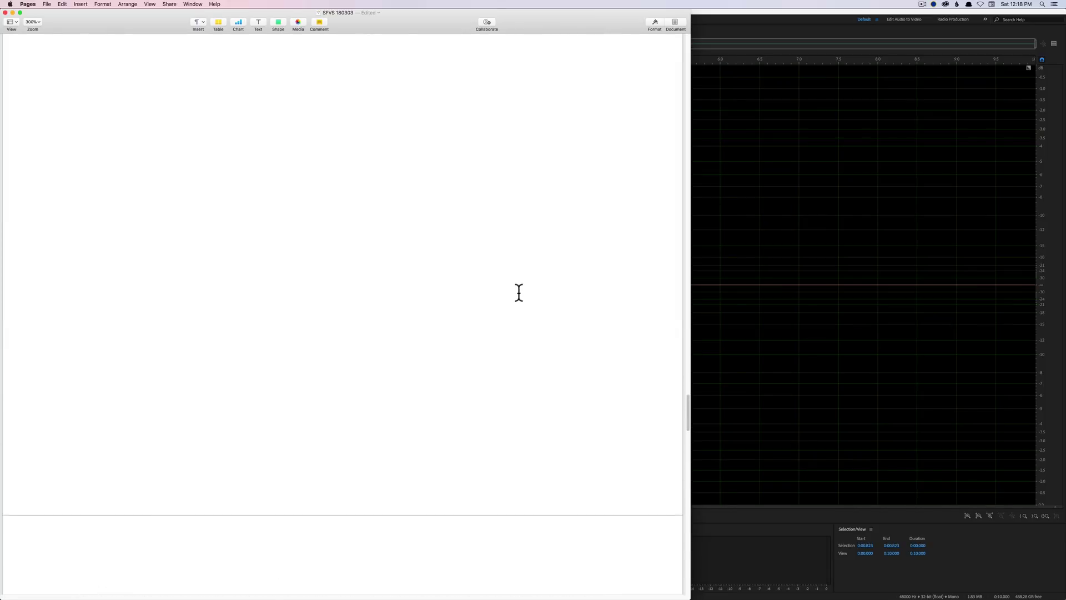
left_click(856, 225)
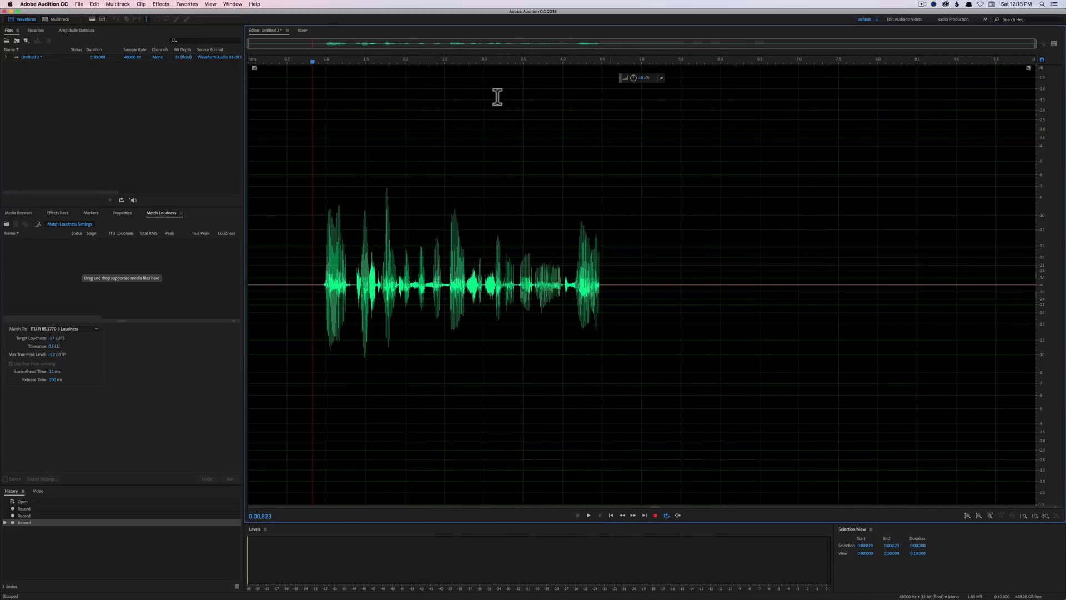
left_click(95, 7)
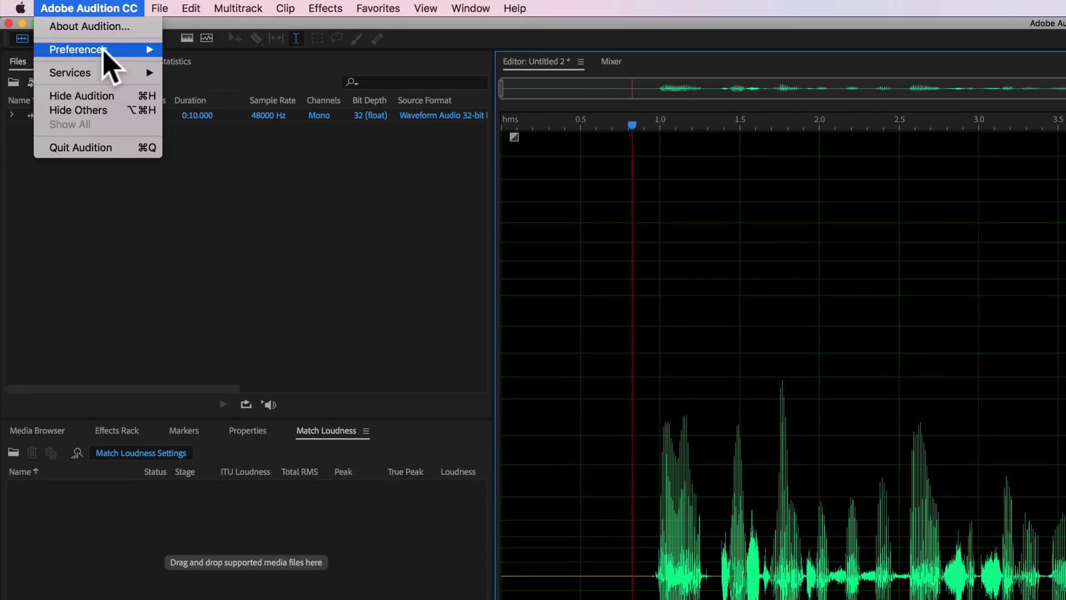
mouse_move(105, 49)
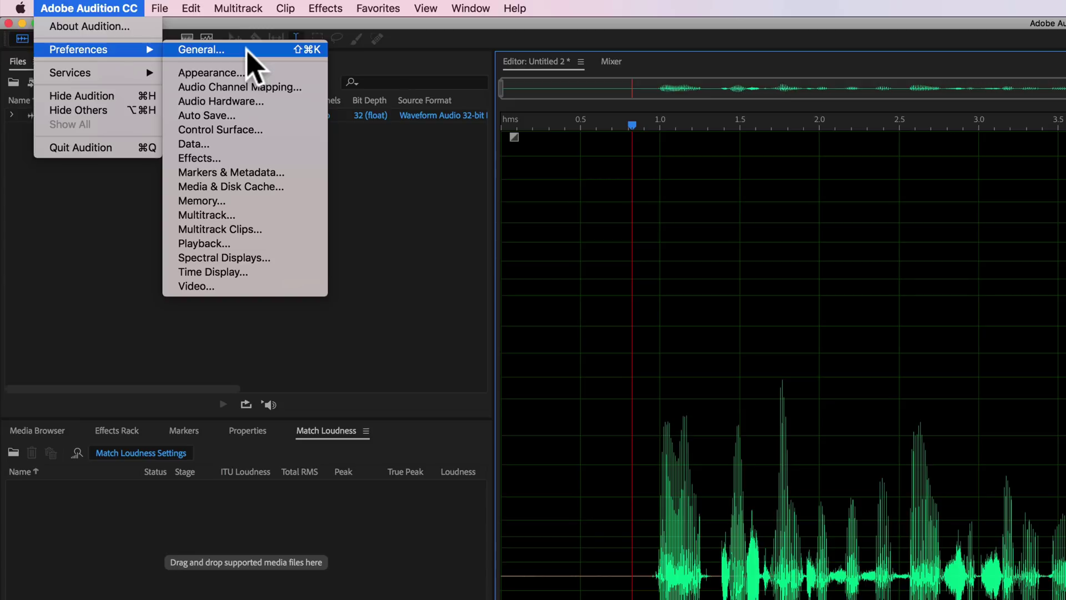
left_click(247, 215)
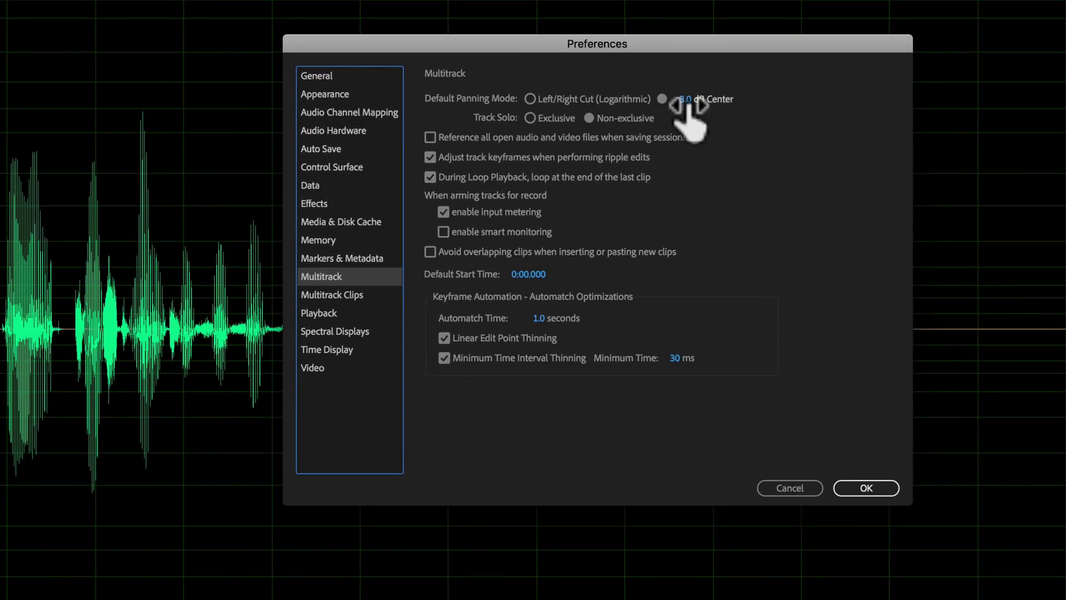
left_click(662, 100)
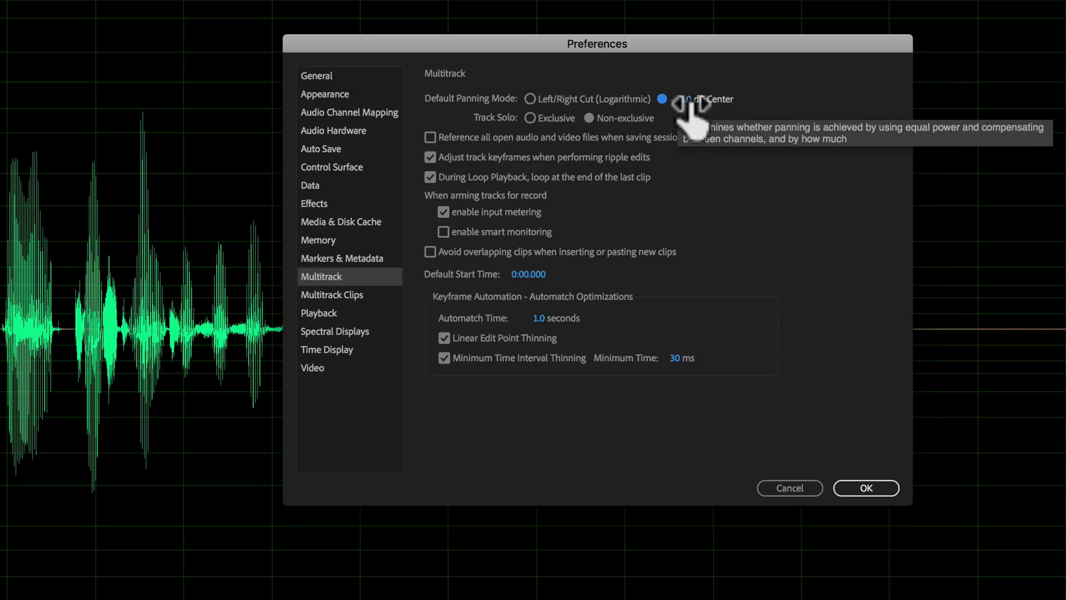
left_click(798, 488)
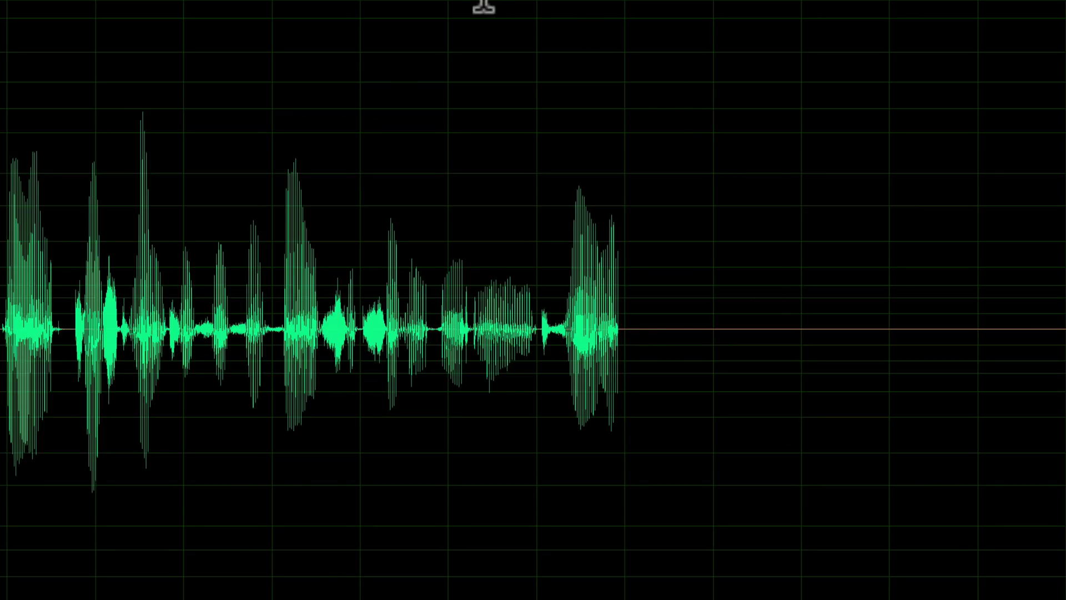
Switch back to Pages to read the podcast track compression question
key("super+Tab")
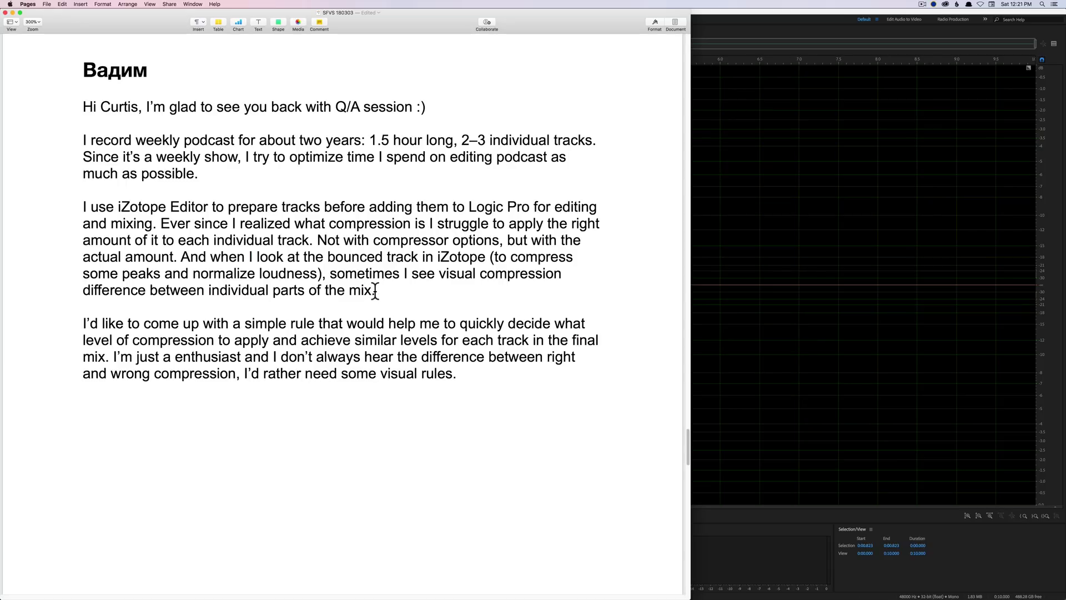
Create a new Audition multitrack session with the default settings
left_click(802, 335)
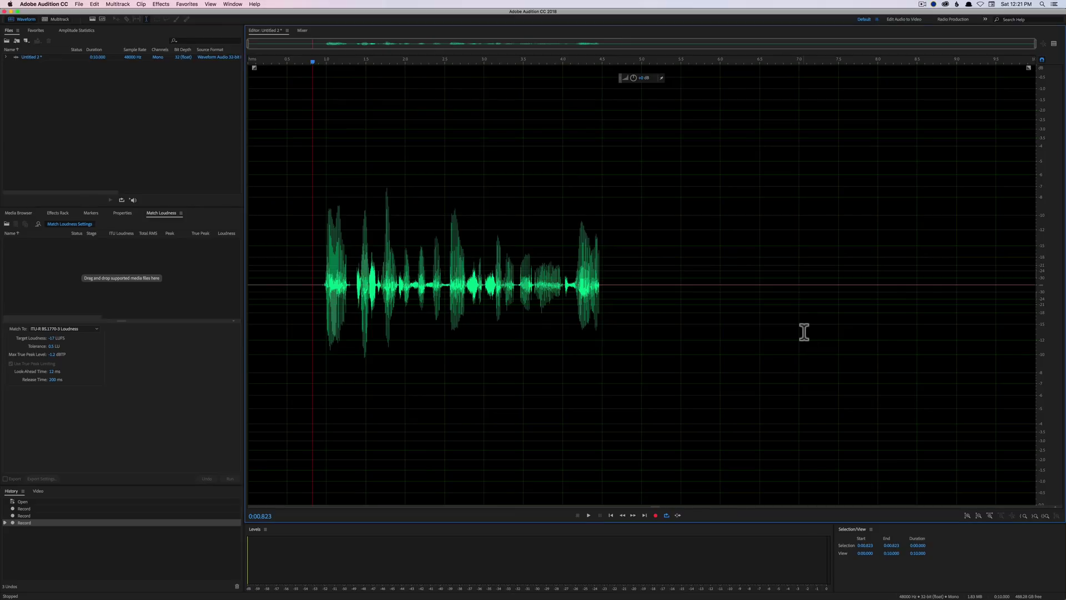
left_click(55, 19)
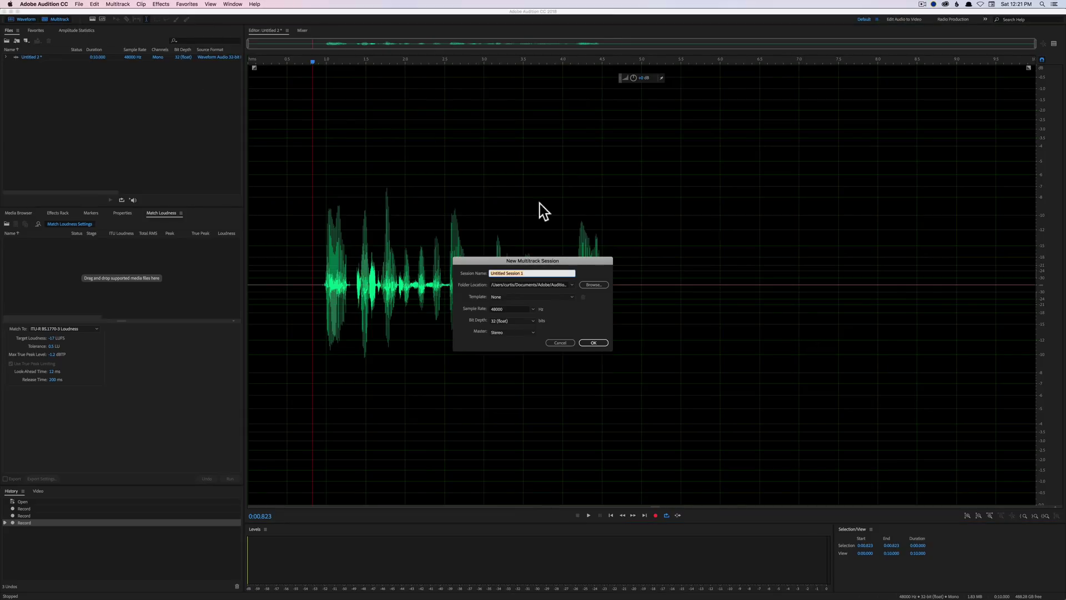
left_click(595, 343)
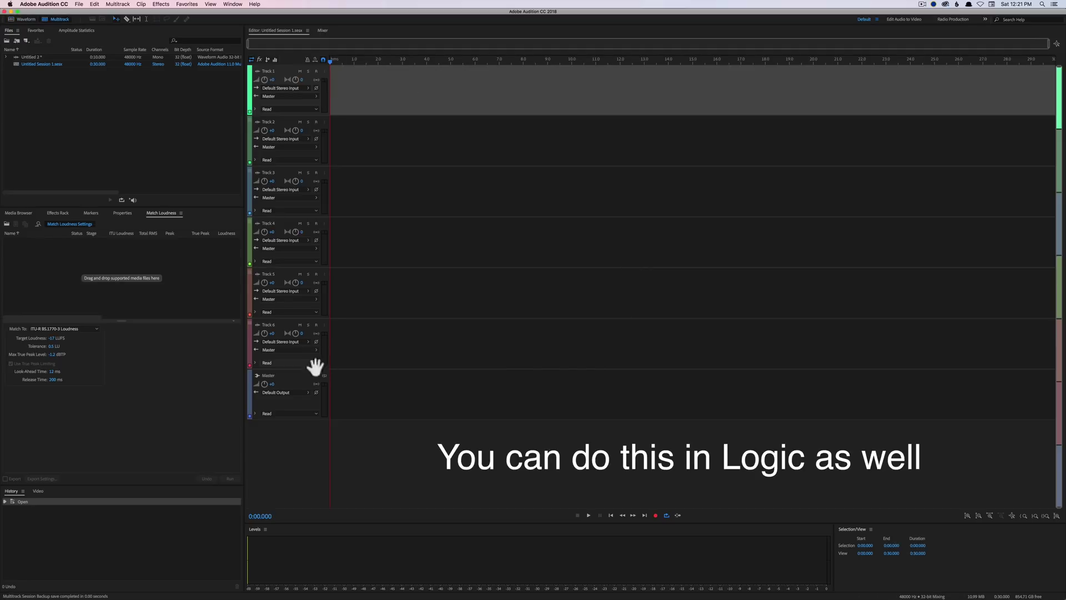
Show the effects rack and the Master bus slot 1 effects list, adding nothing, then return to Pages
left_click(295, 389)
left_click(258, 59)
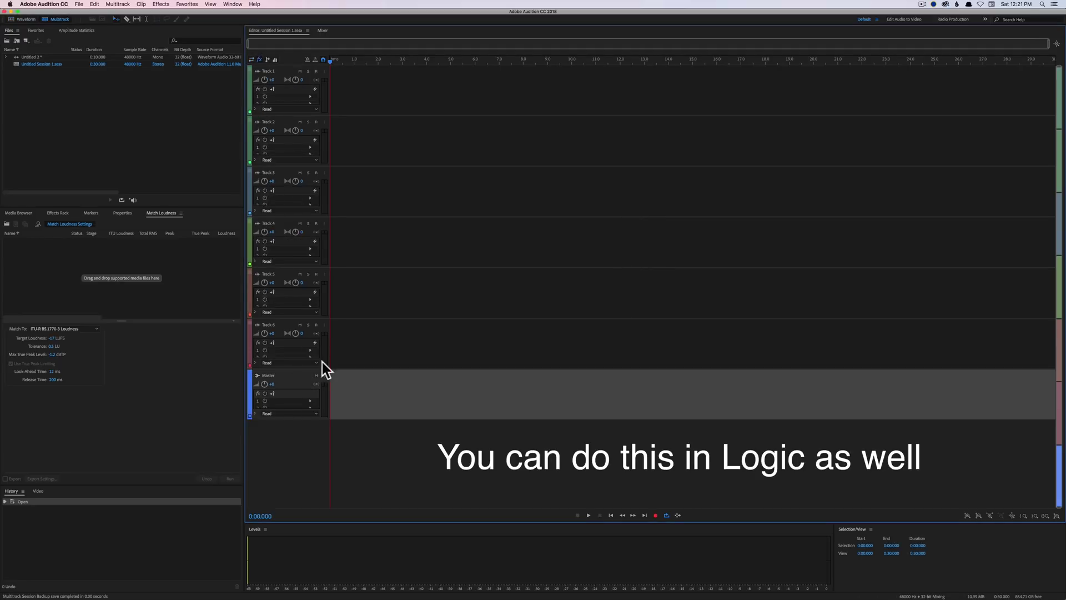
left_click(310, 401)
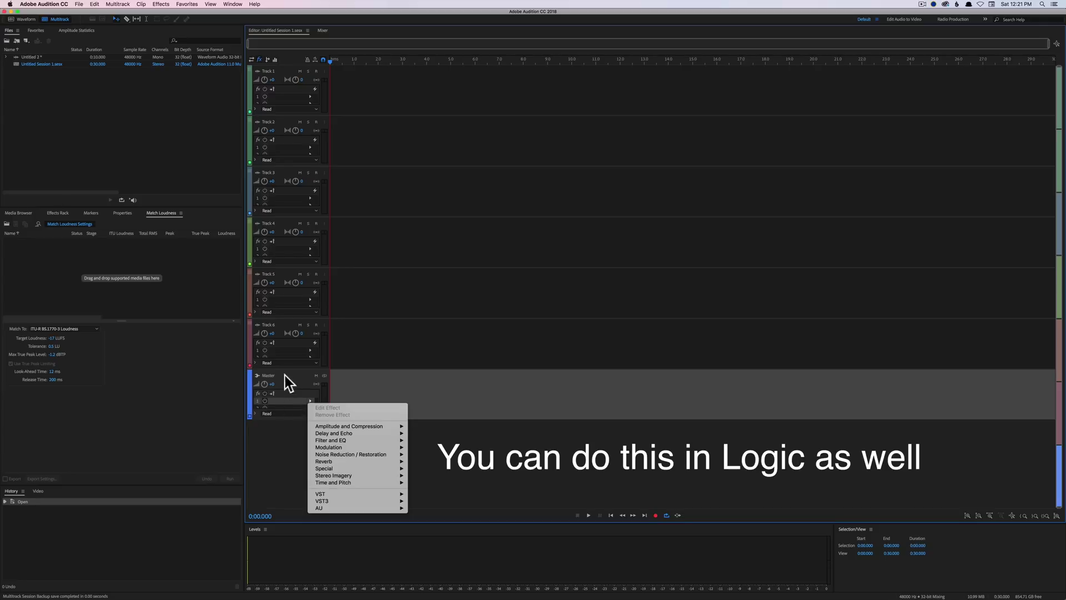
left_click(285, 376)
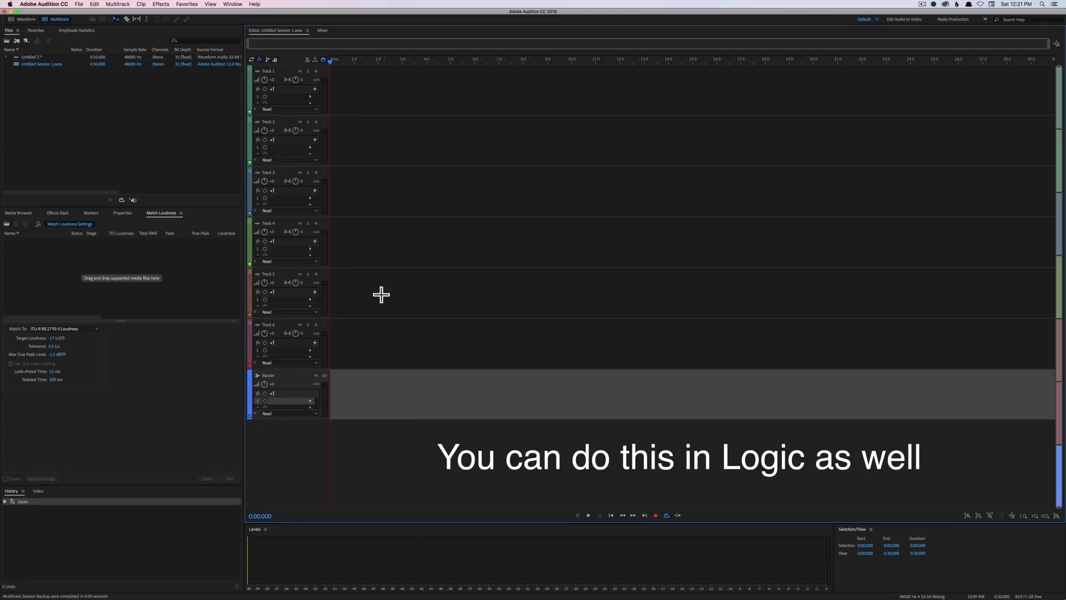
key("super+Tab")
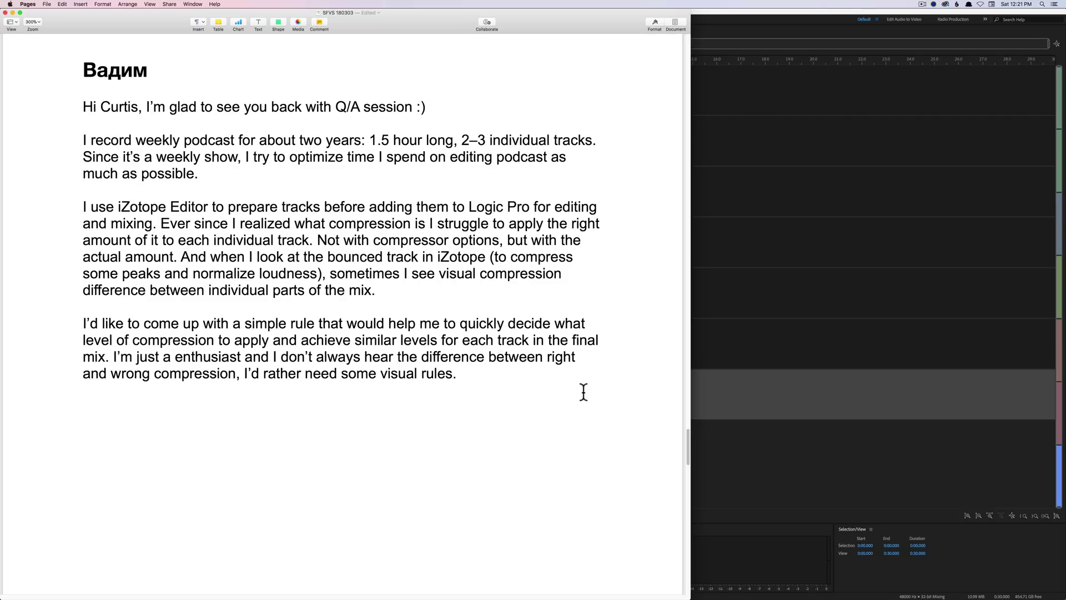
Scroll down to the question on lavalier versus shotgun mics for training videos
scroll(580, 387, "down", 10)
scroll(581, 387, "down", 6)
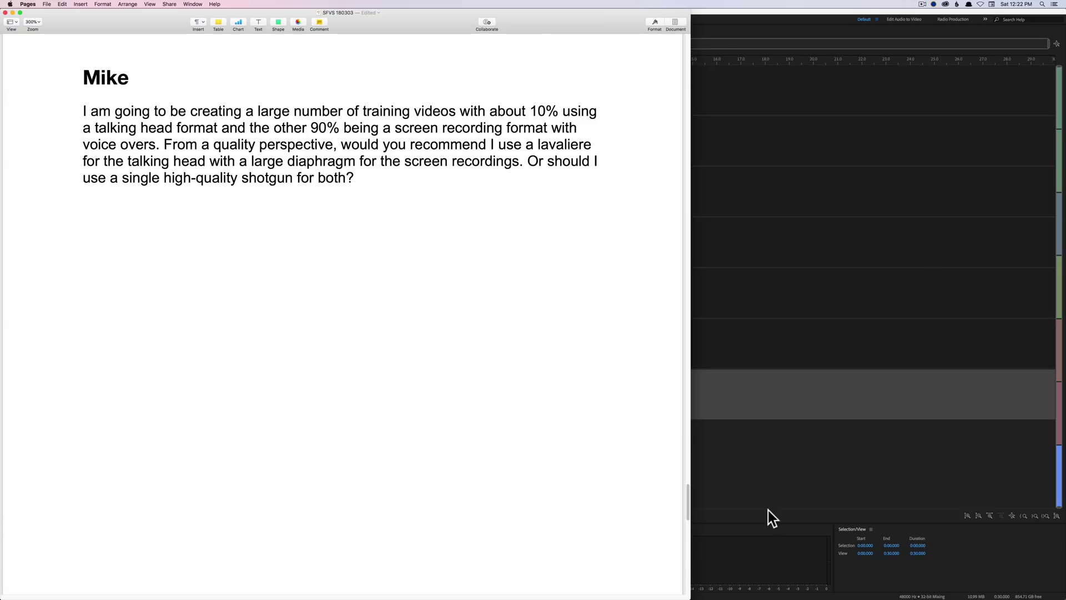
Launch iZotope RX 6 and open its EQ Match module, moving the window slightly left
left_click(760, 491)
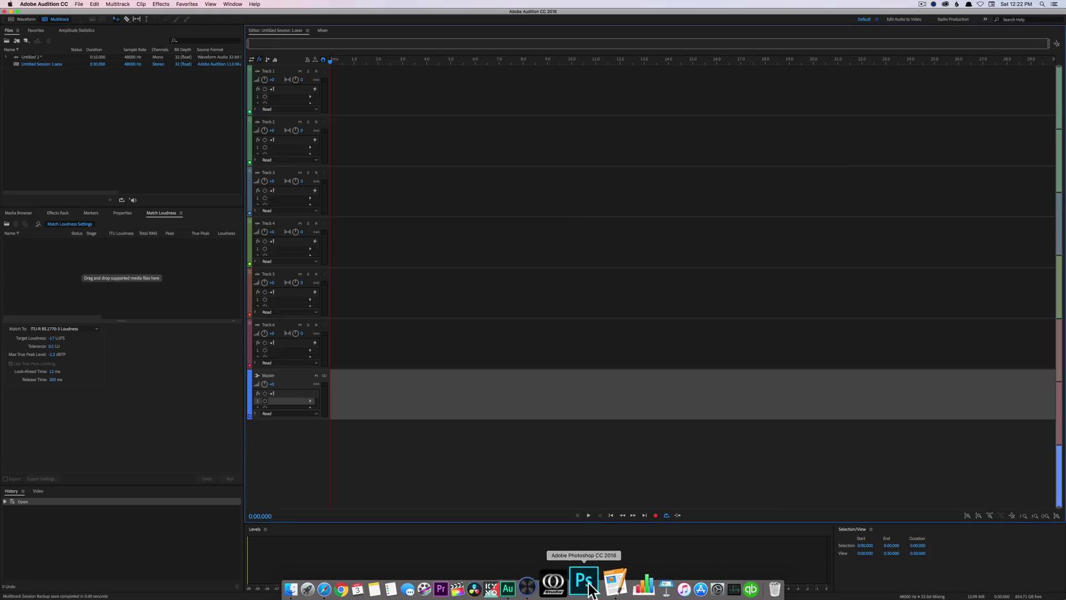
left_click(558, 582)
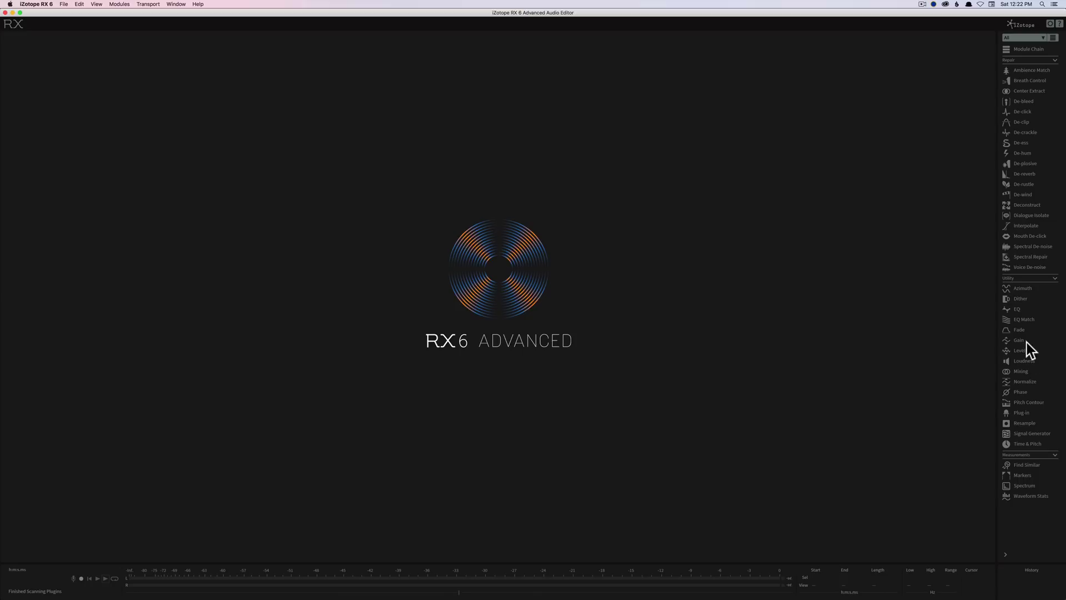
left_click(1022, 319)
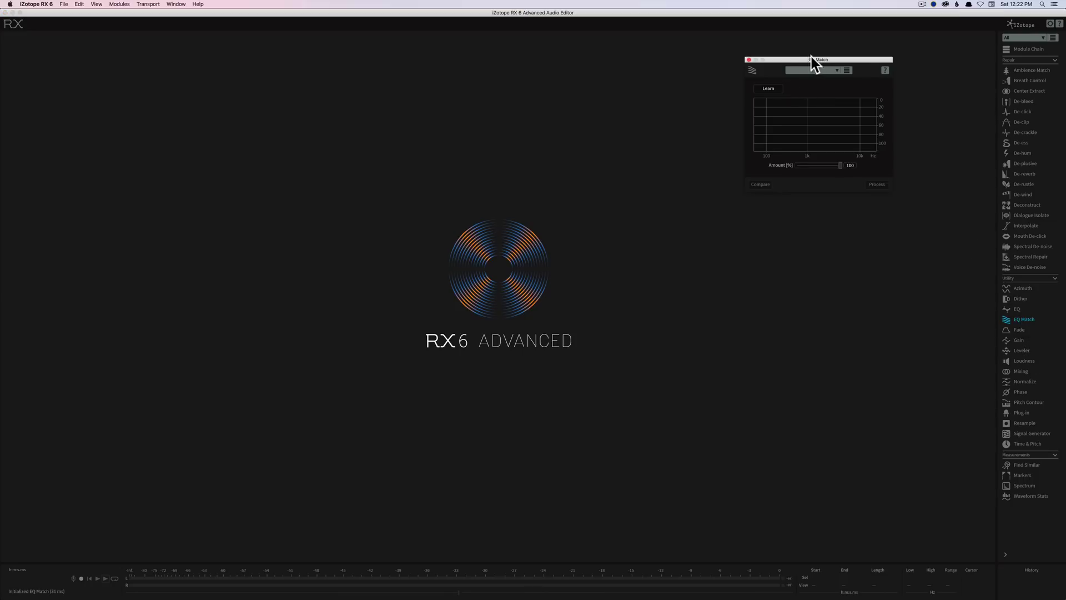
left_click_drag(811, 56, 766, 57)
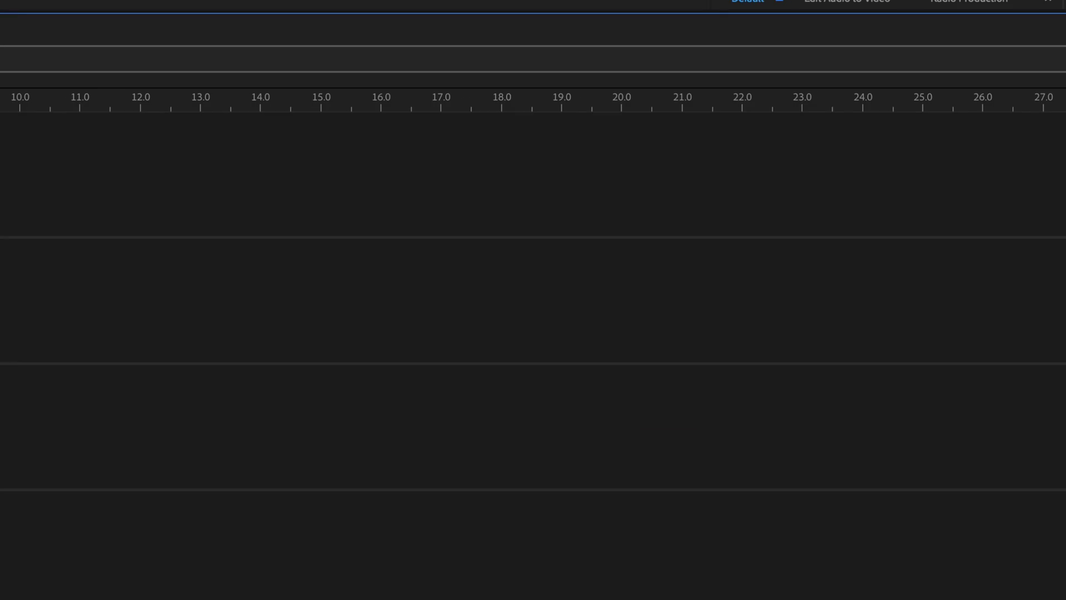
Return to the Pages document and scroll to the question about recording at 96 kHz / 24 bit
mouse_move(472, 597)
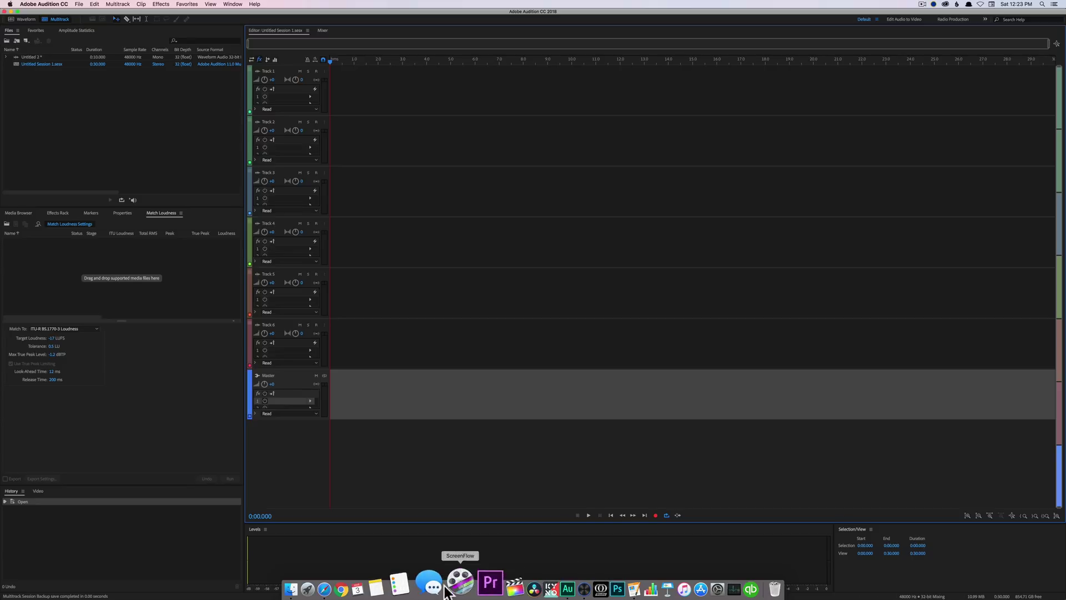
left_click(352, 583)
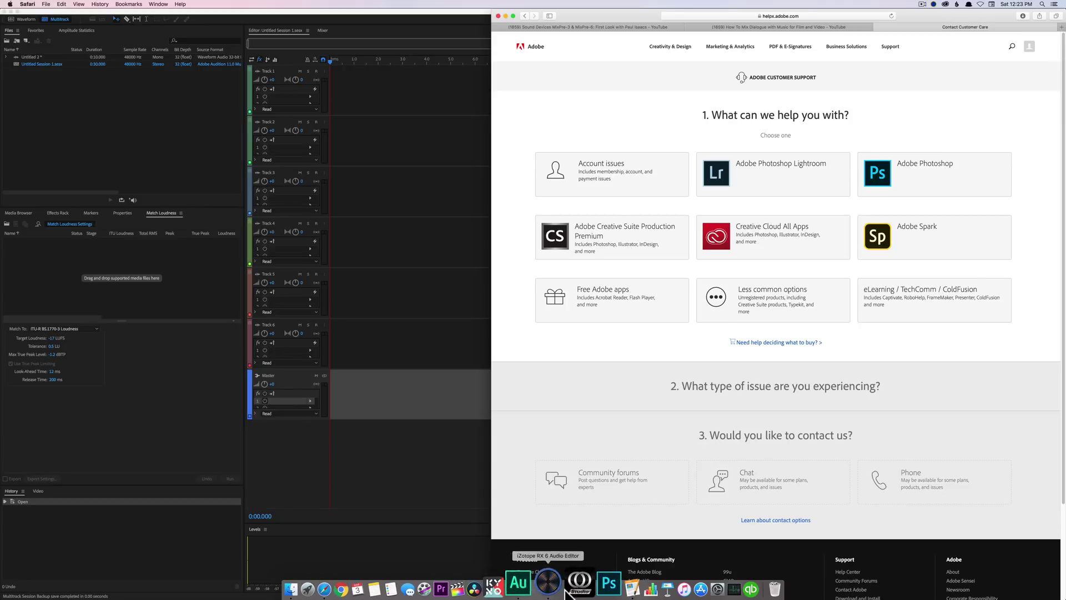
left_click(609, 592)
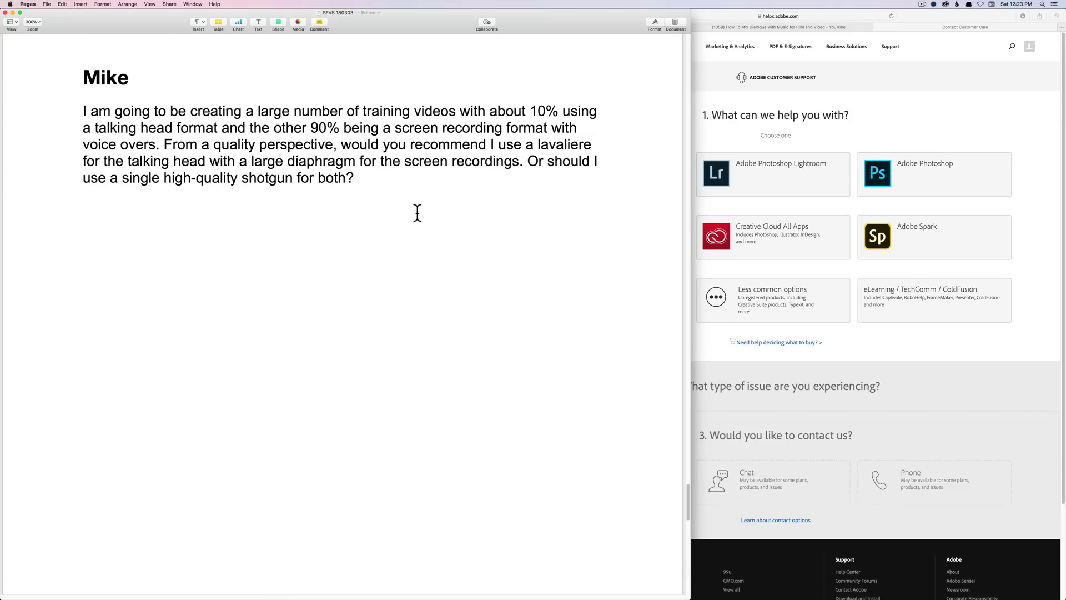
scroll(442, 450, "down", 3)
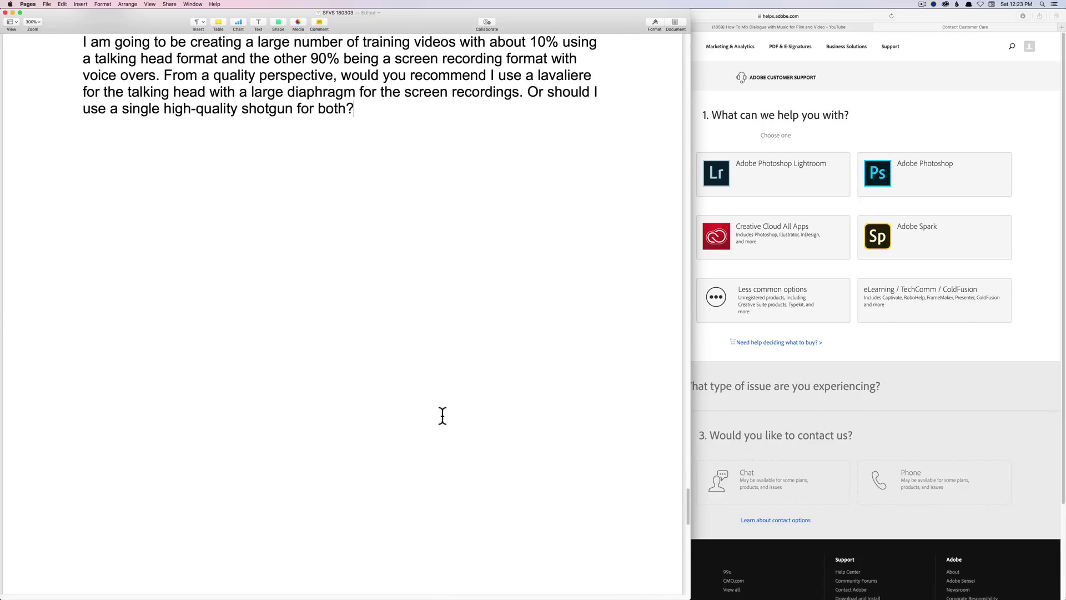
scroll(442, 417, "down", 15)
scroll(445, 411, "down", 10)
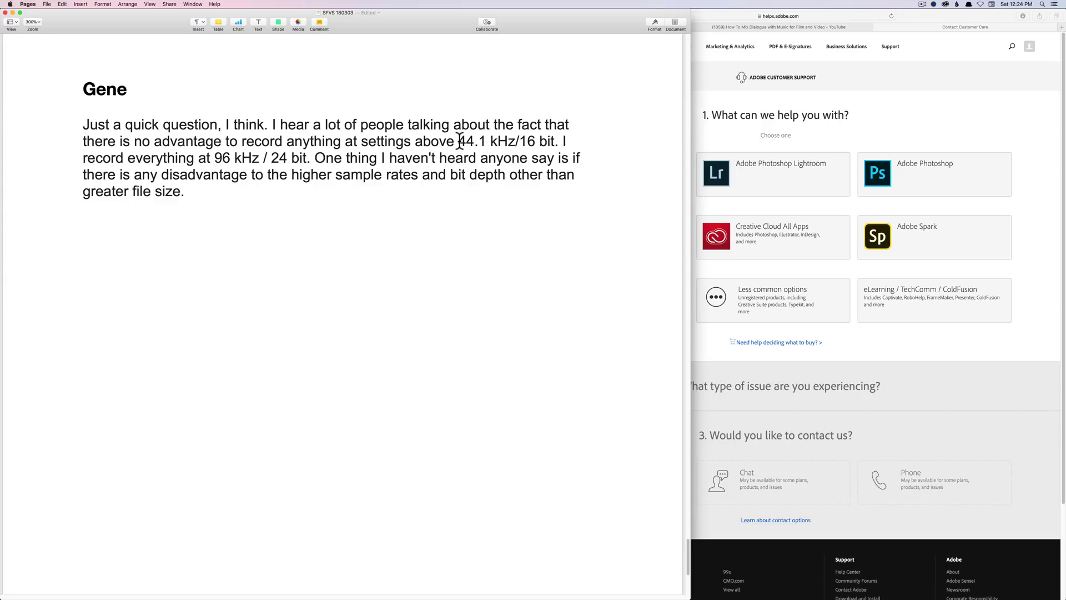
left_click_drag(459, 143, 483, 141)
left_click(461, 142)
left_click_drag(215, 157, 231, 158)
left_click_drag(271, 158, 308, 158)
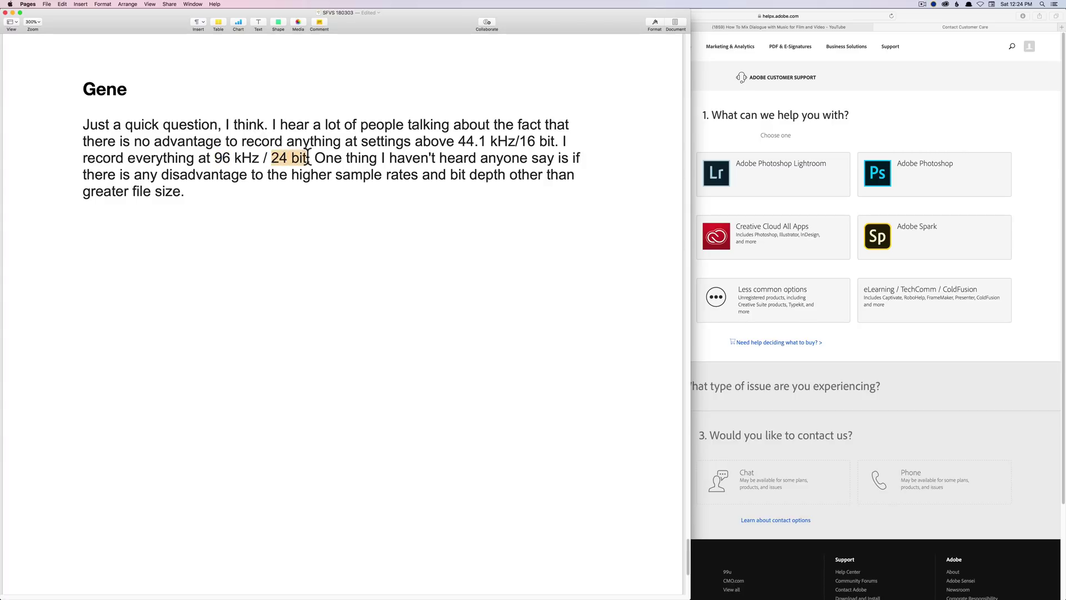
left_click(272, 158)
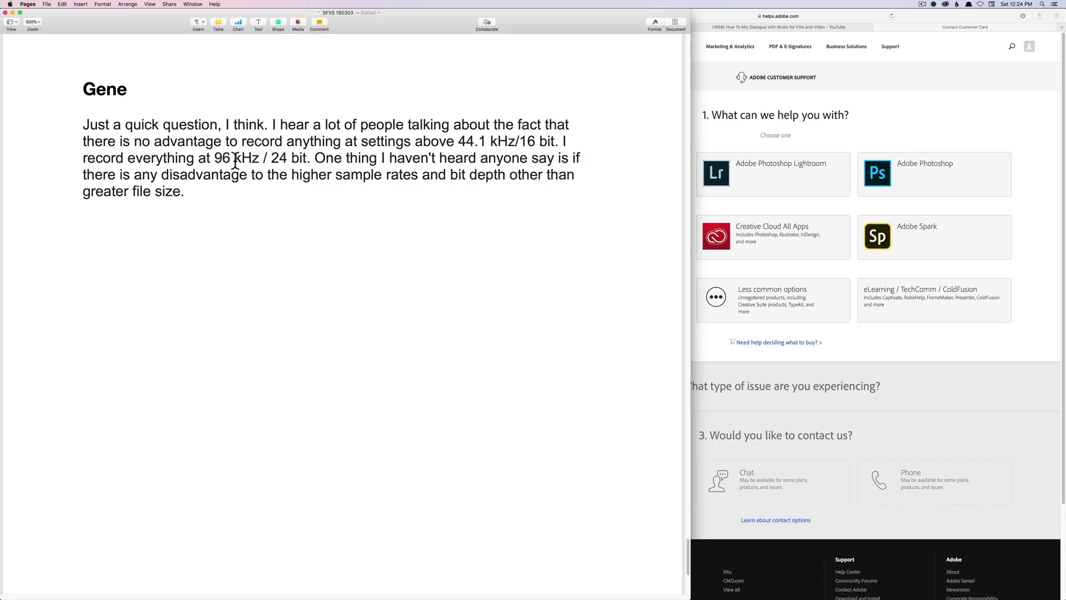
left_click_drag(214, 158, 228, 157)
left_click(214, 156)
left_click_drag(203, 191, 76, 186)
left_click(227, 189)
Jump to the top of the document to the Zoom F4/F8 timecode settings question
scroll(295, 243, "down", 5)
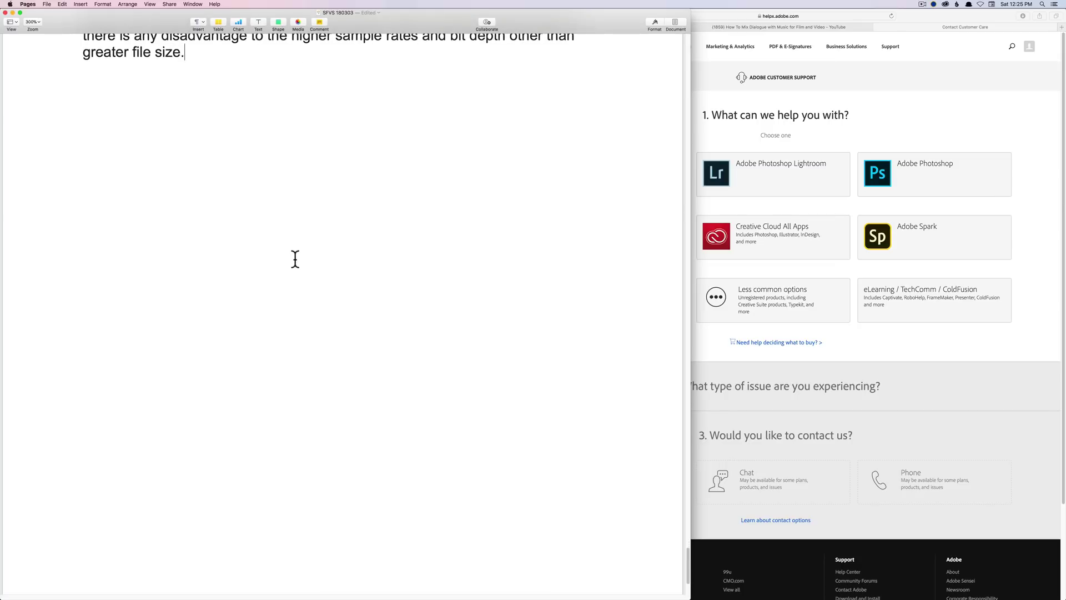
key("super+Up")
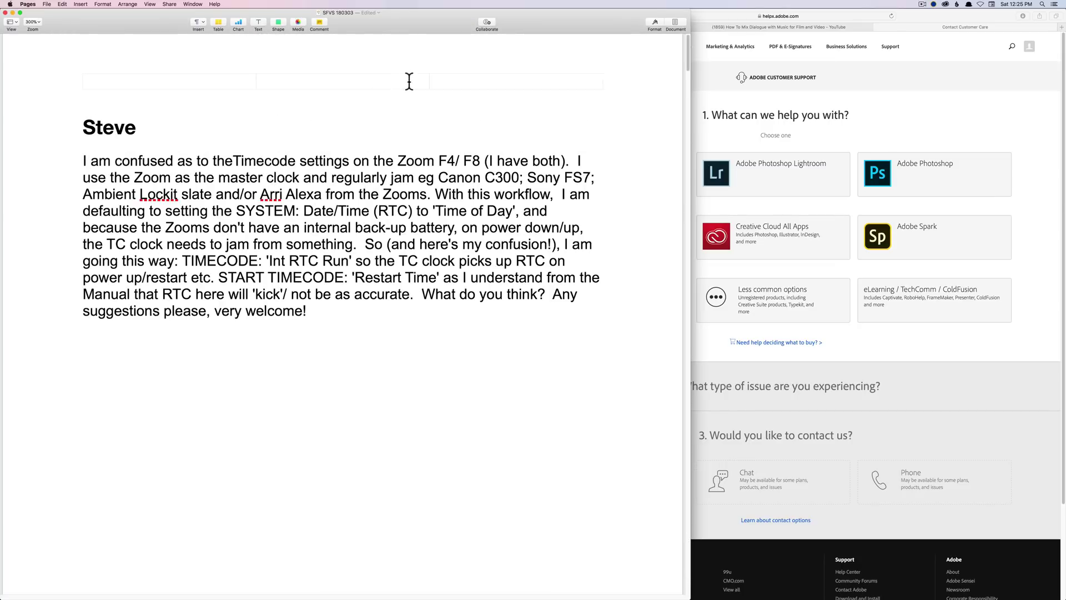